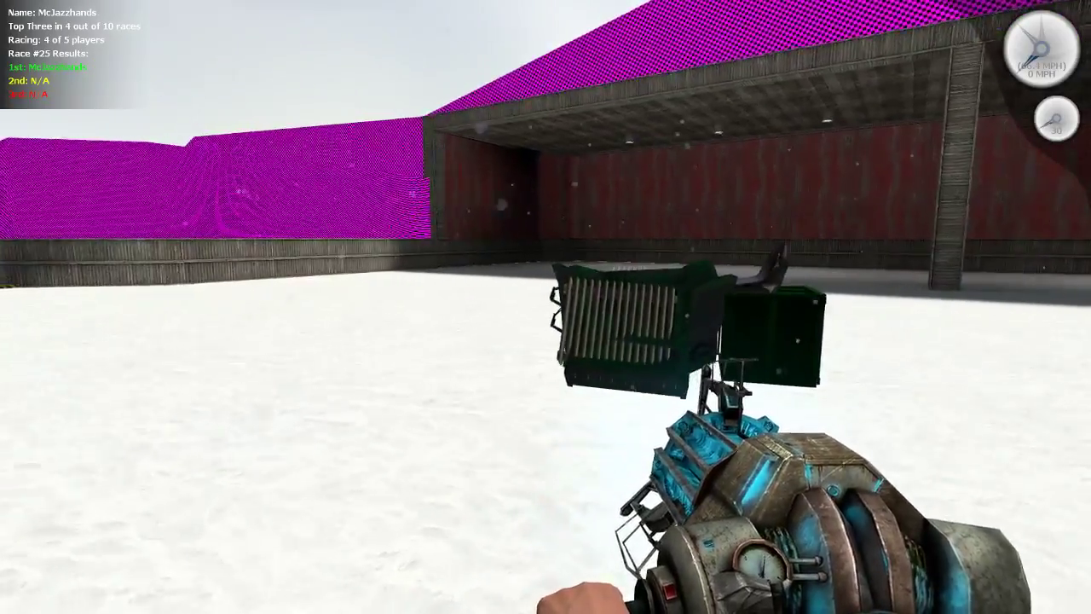
Weld the radiator panels onto the green dumpster sled body with the Weld tool.
key(q)
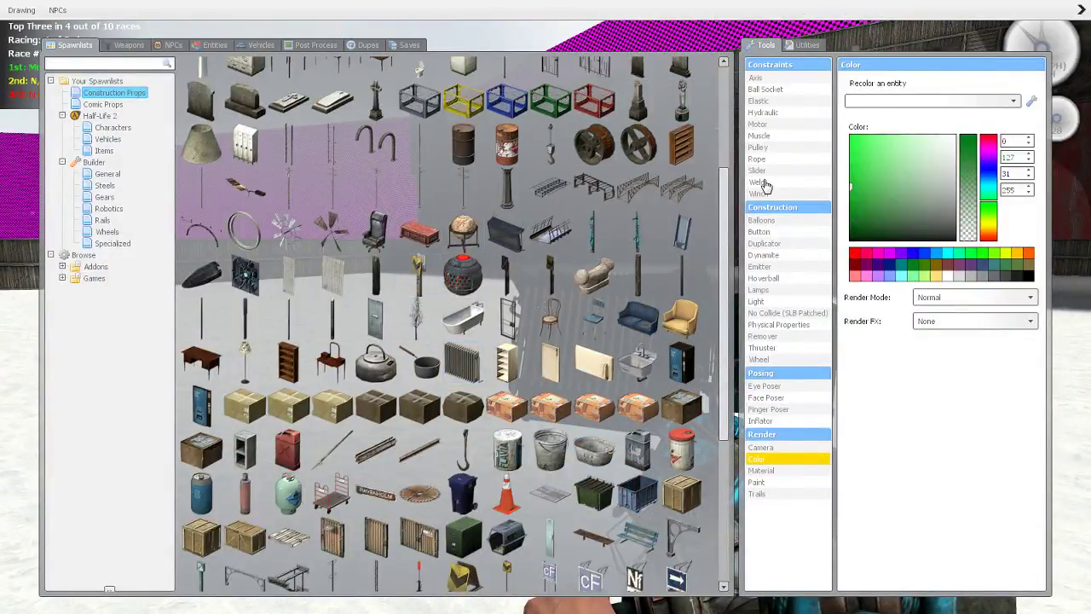
click(758, 183)
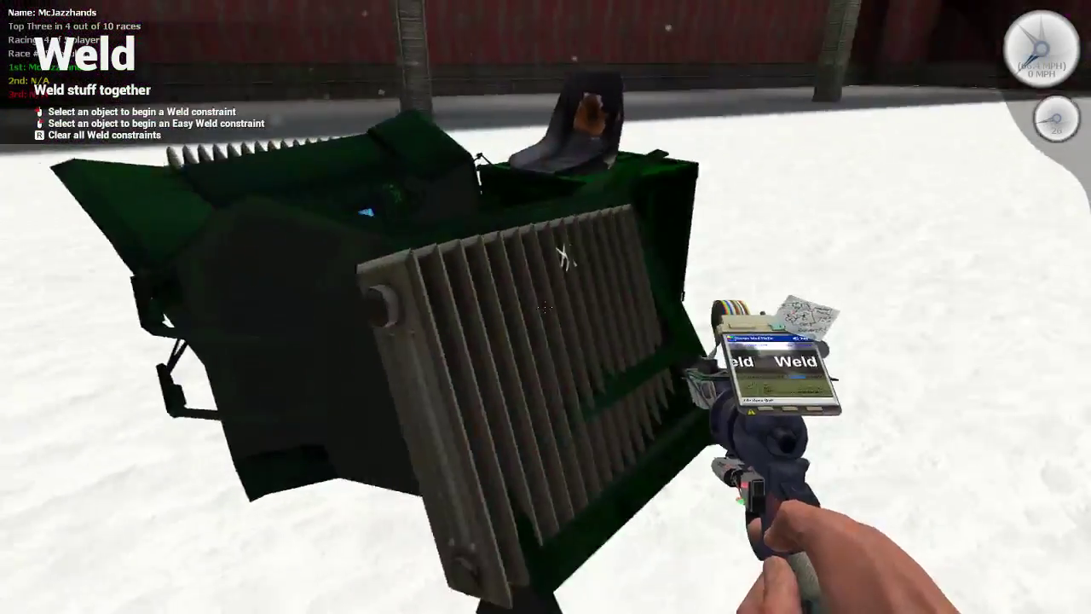
click(545, 307)
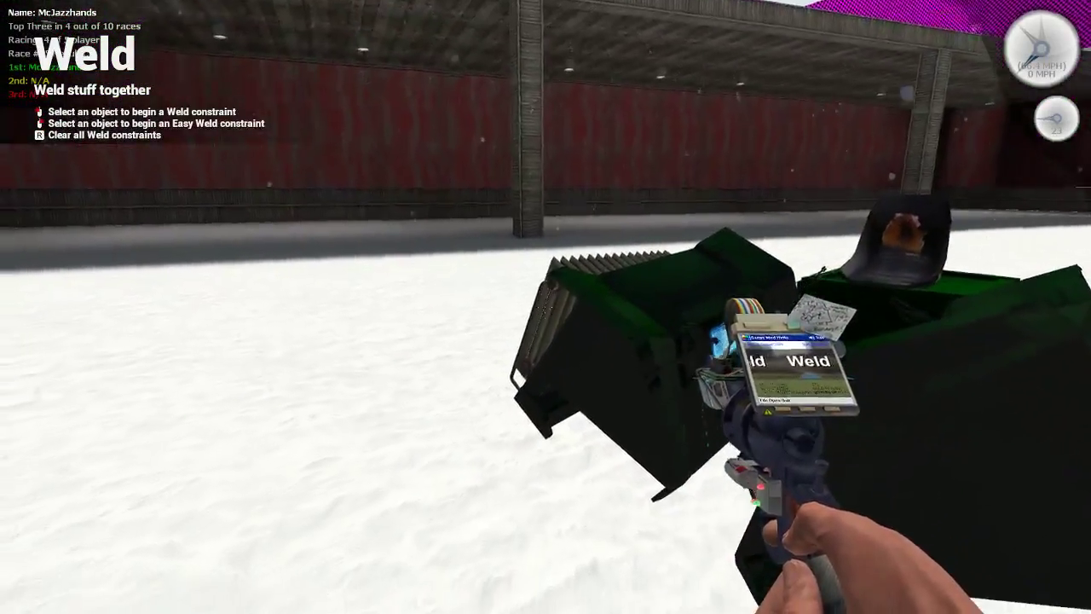
click(546, 307)
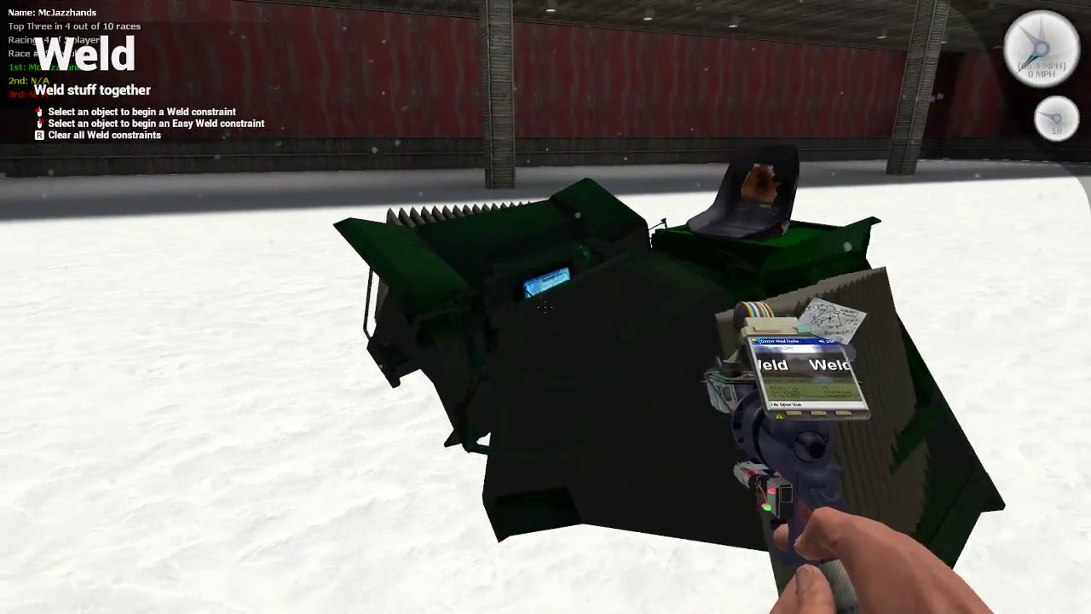
key(q)
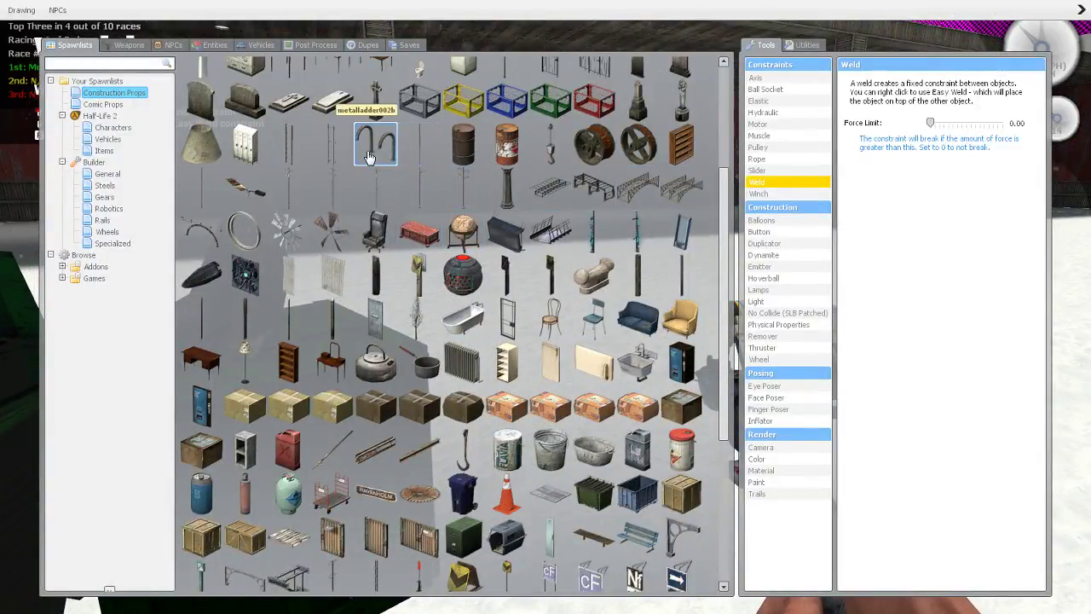
Spawn the lockers, carry them to the dumpster area with the physgun and lay them sideways.
click(247, 144)
key(q)
scroll(545, 307, up, 1)
click(546, 306)
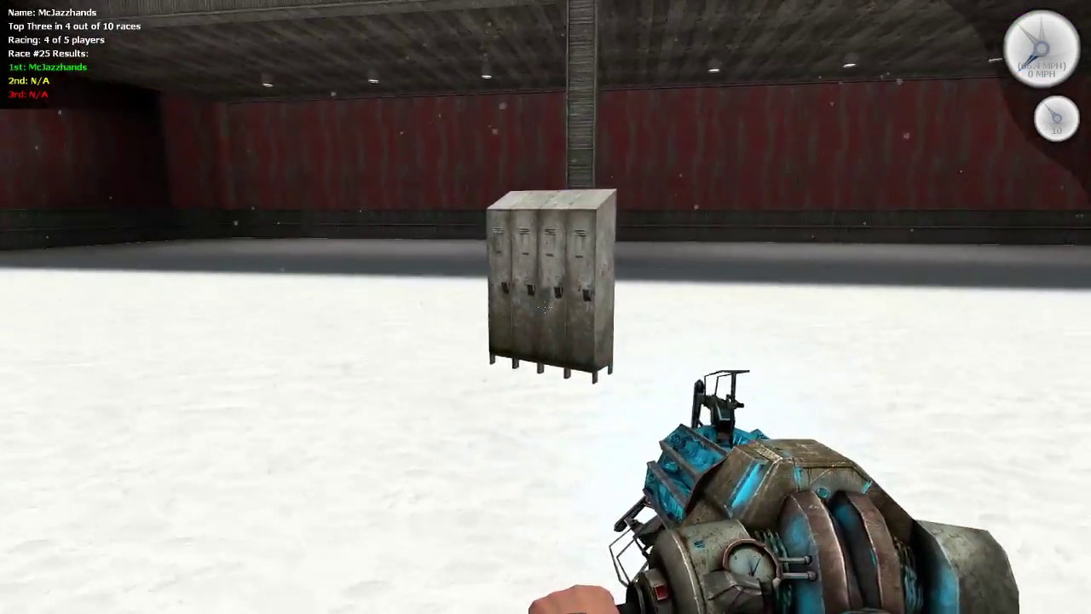
drag(546, 307, 546, 307)
key(e)
key(e)
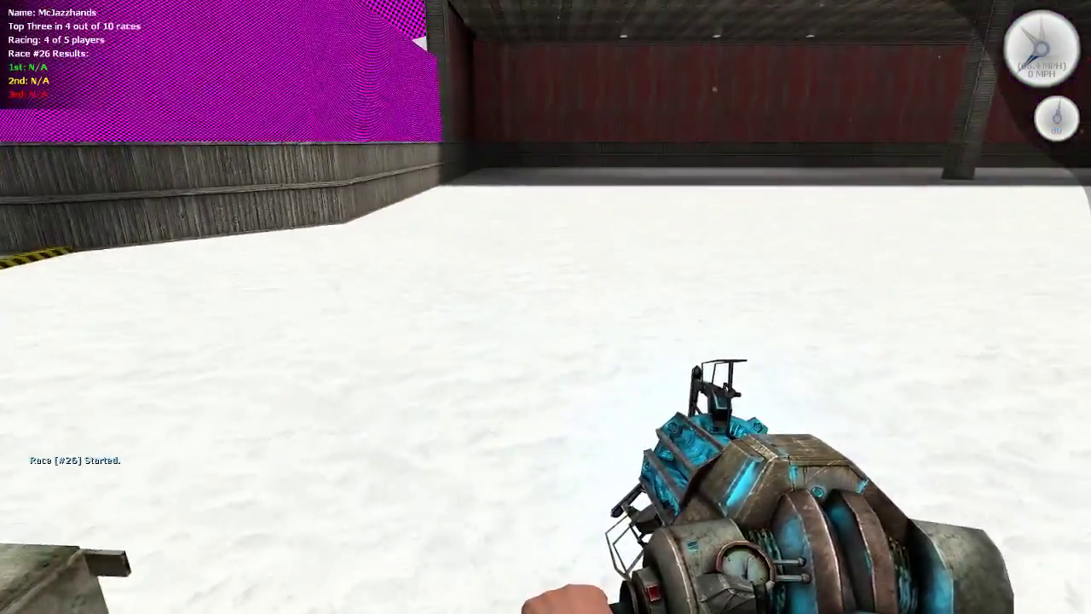
Spawn a seat from the Vehicles tab's chairs list.
key(q)
click(245, 50)
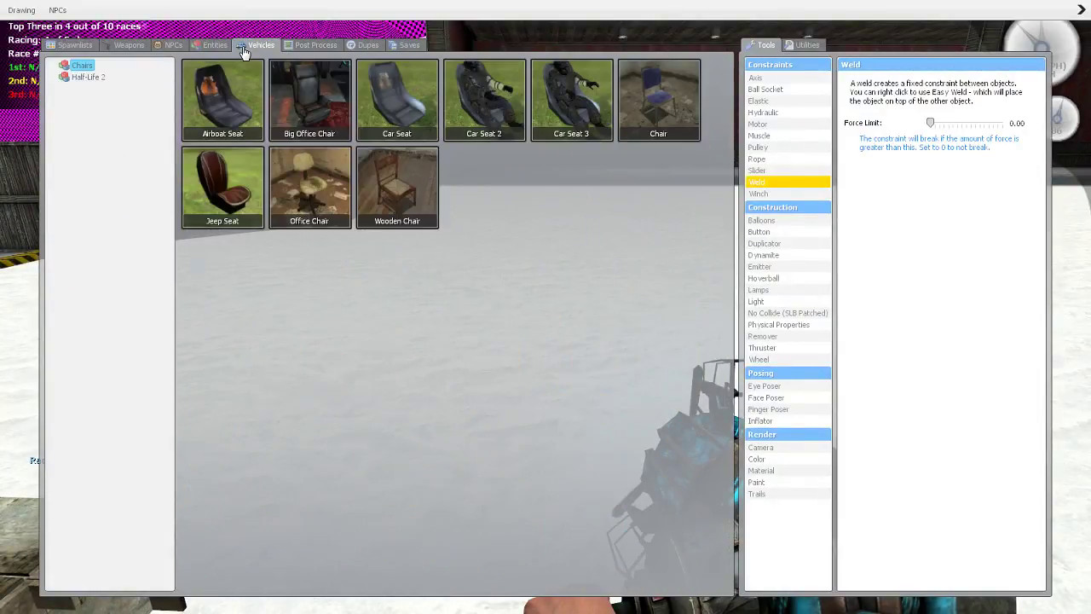
click(230, 103)
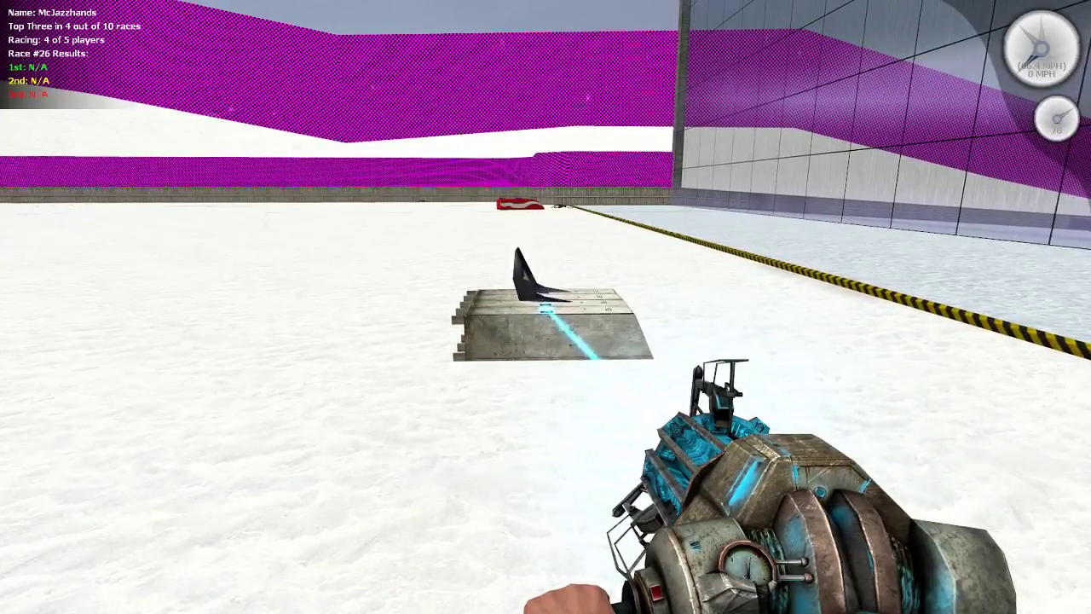
Select the seat on the lockers as the first weld object.
key(q)
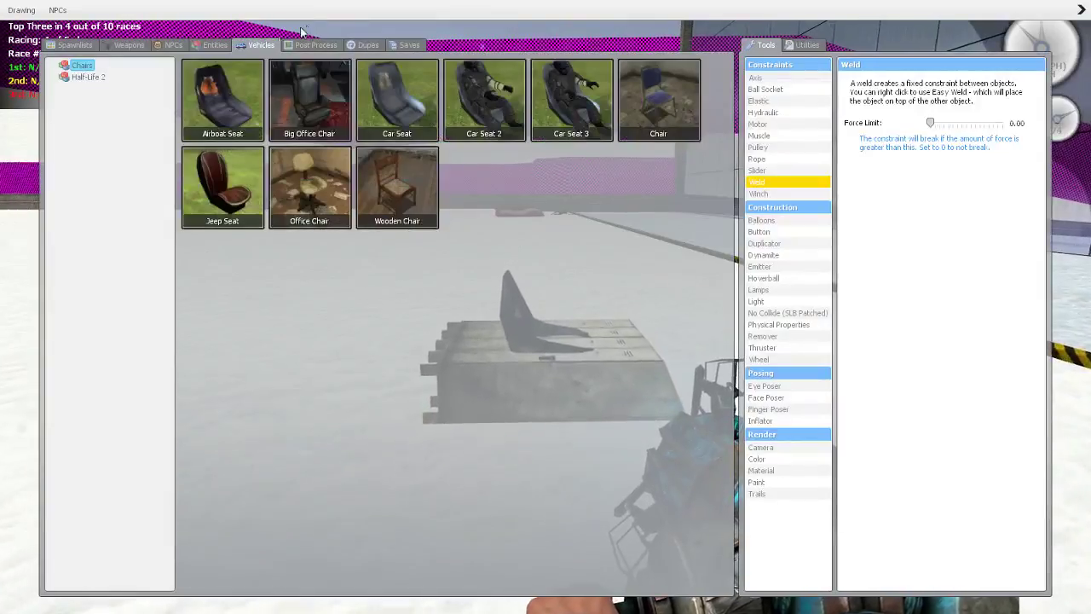
key(q)
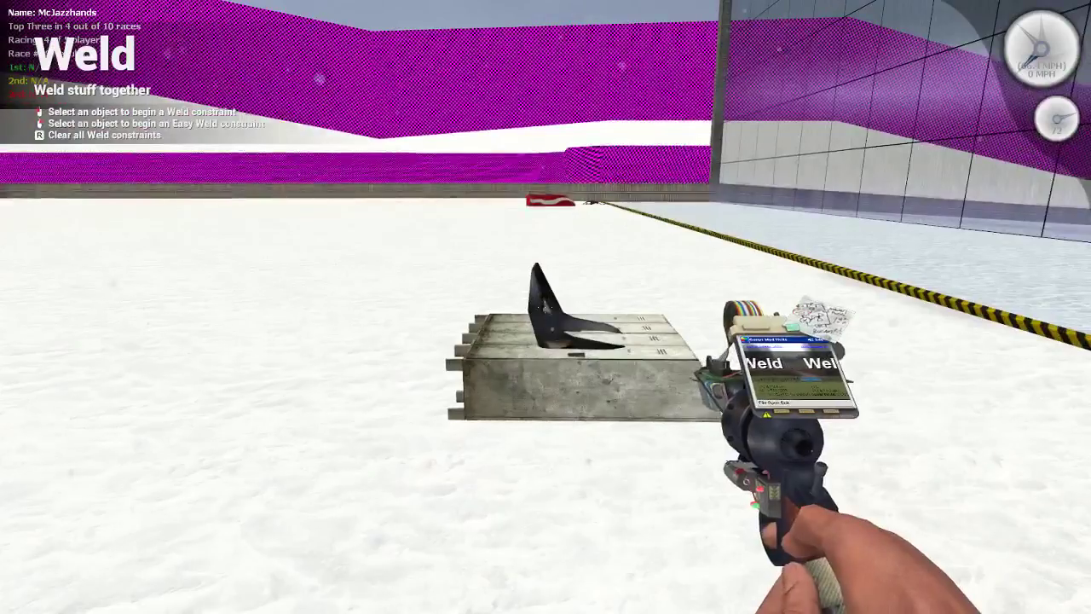
click(546, 322)
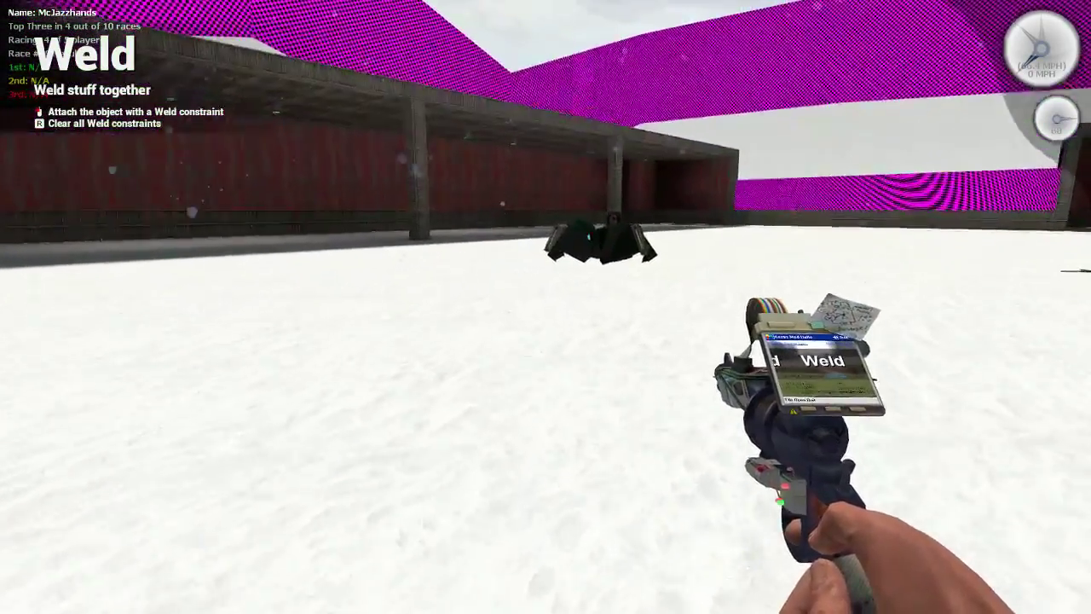
key(g)
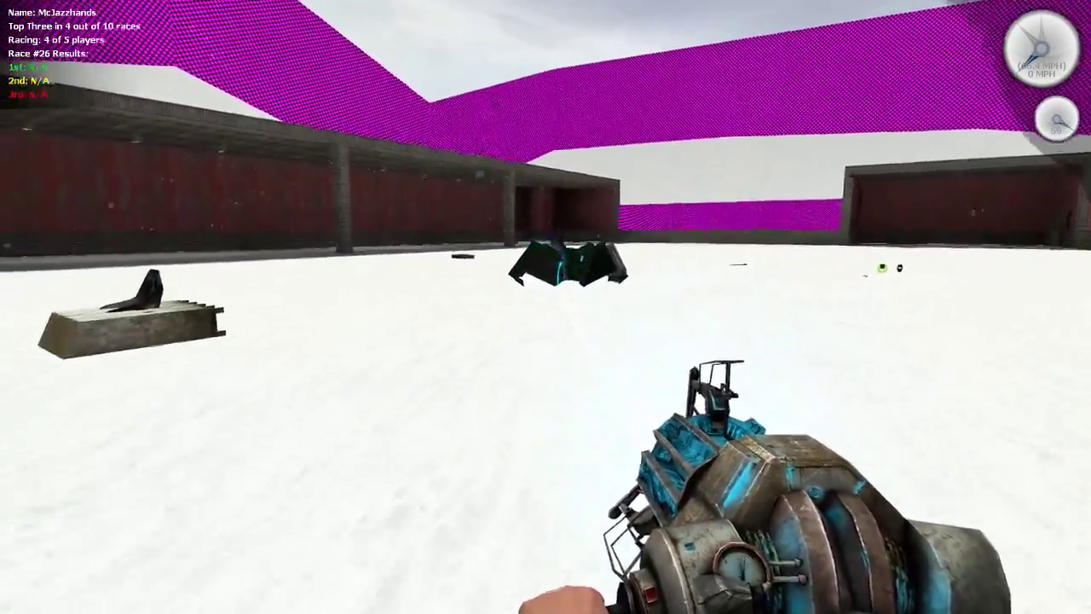
Punt the held object away with the gravity gun, then grab the locker sled with the physgun.
click(546, 306)
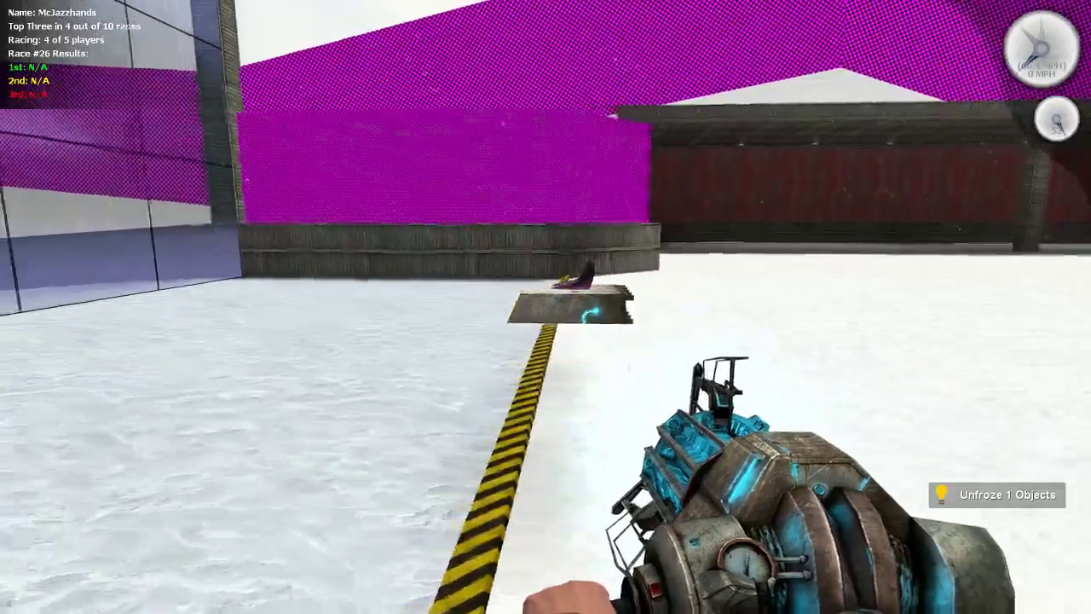
click(546, 307)
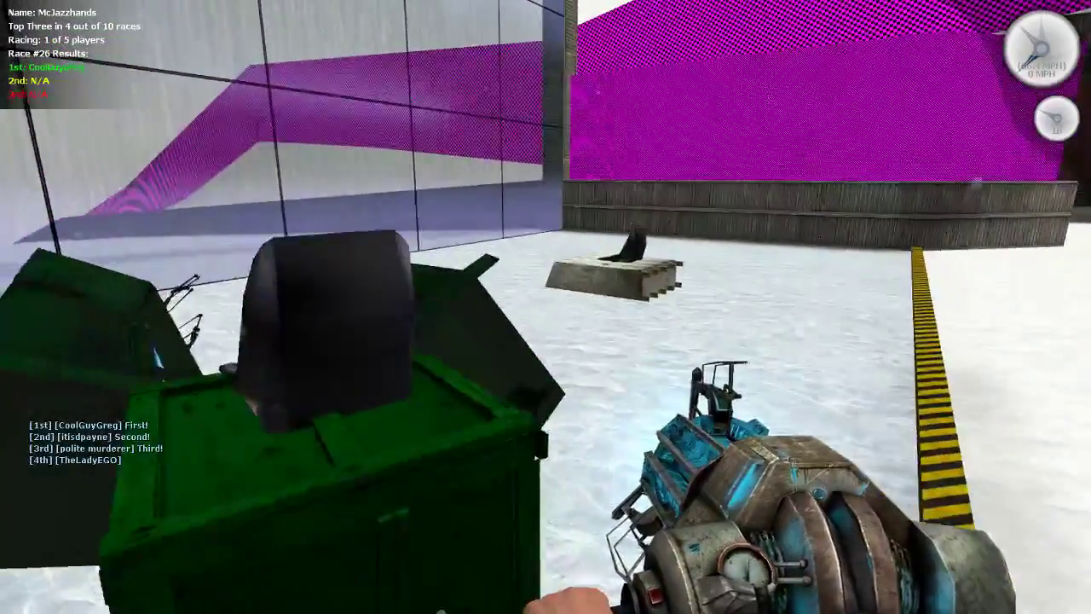
Select the Render > Color tool with white as the paint colour and return to the game.
key(q)
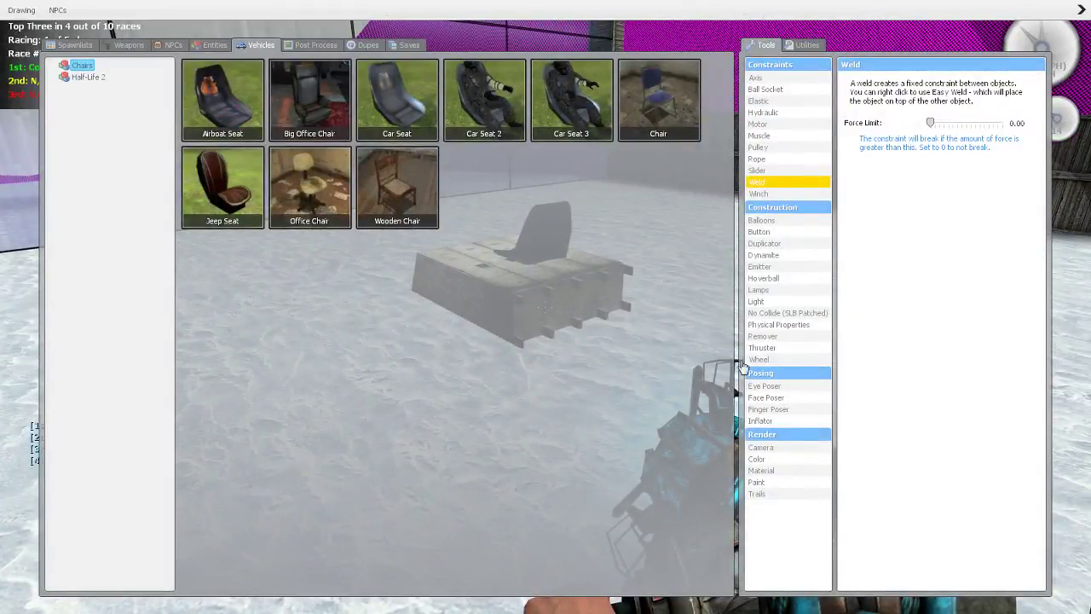
click(759, 460)
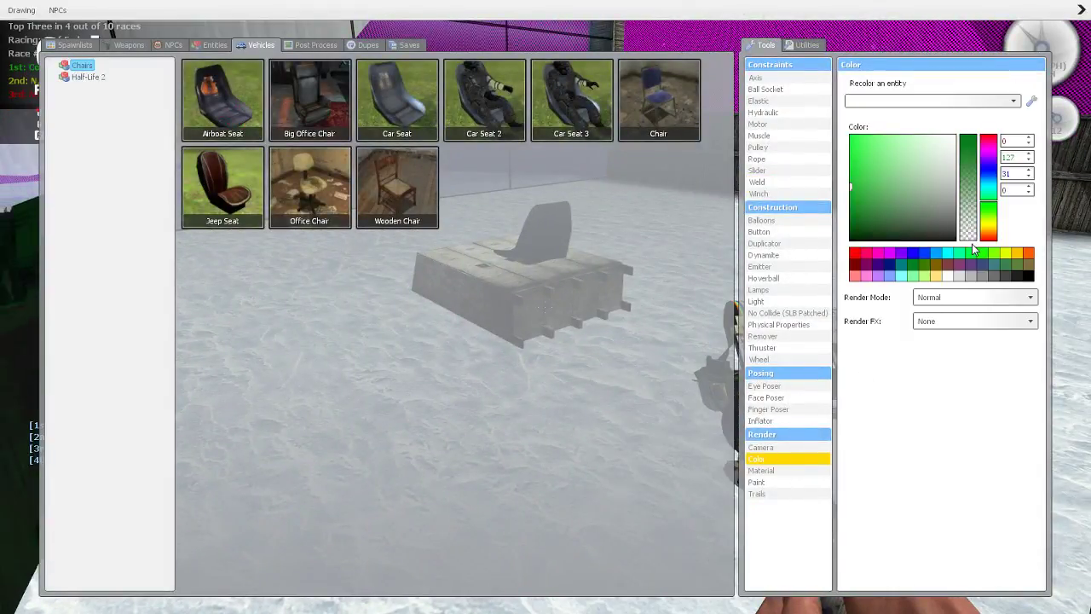
click(964, 278)
key(q)
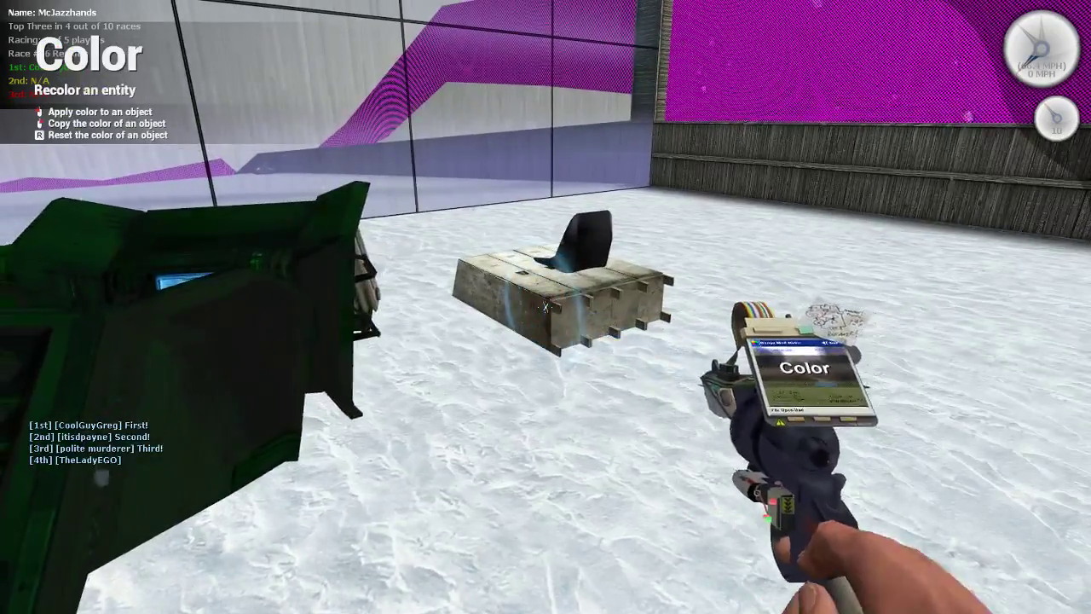
key(q)
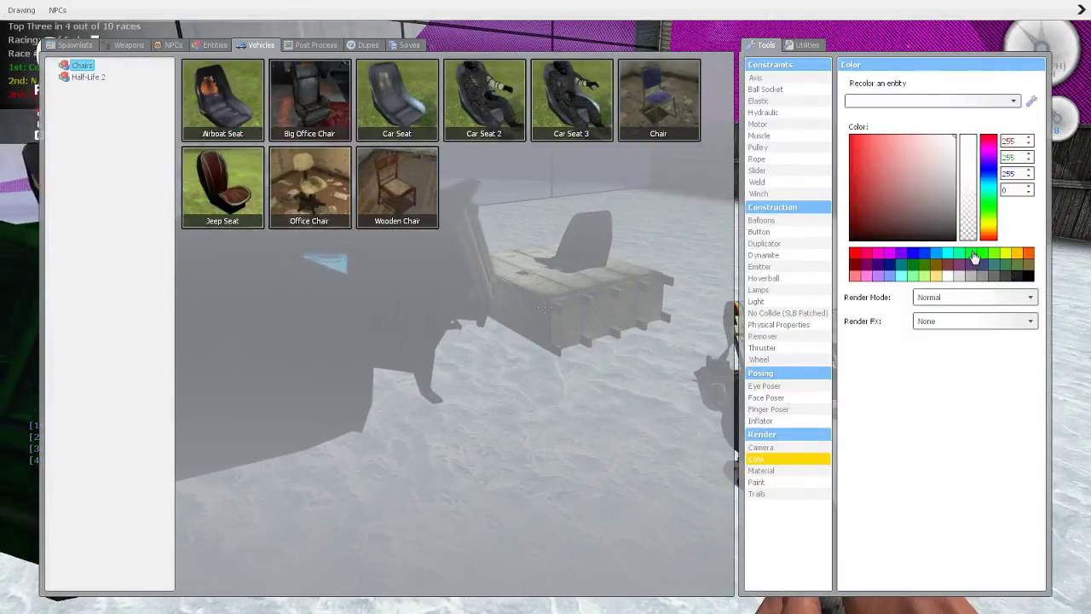
key(q)
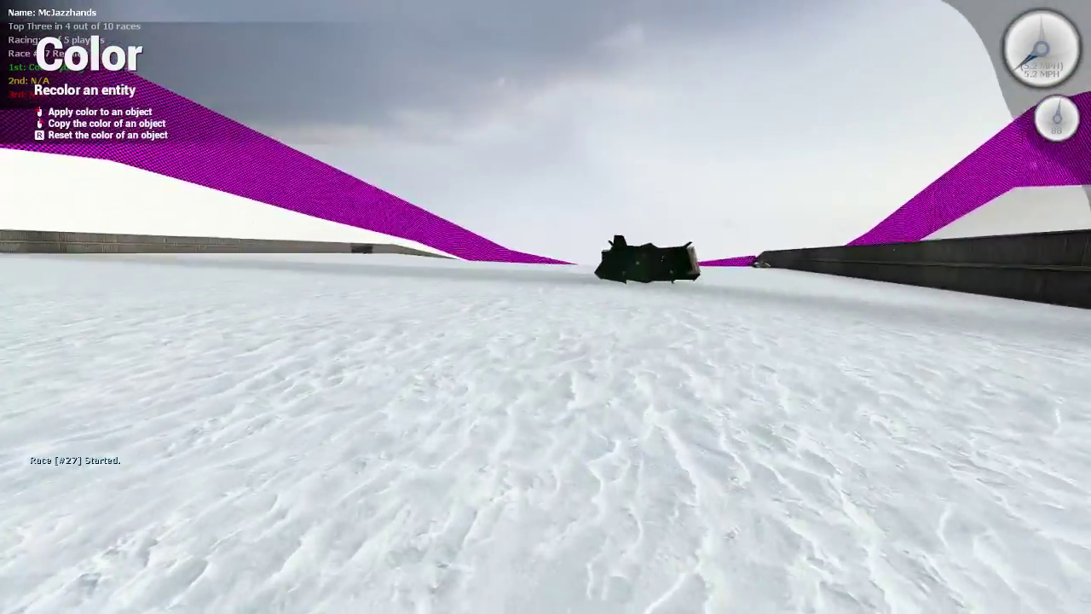
Ride the sled down the snowy track from a behind-the-rider view, steering past the wall to finish.
key(ctrl)
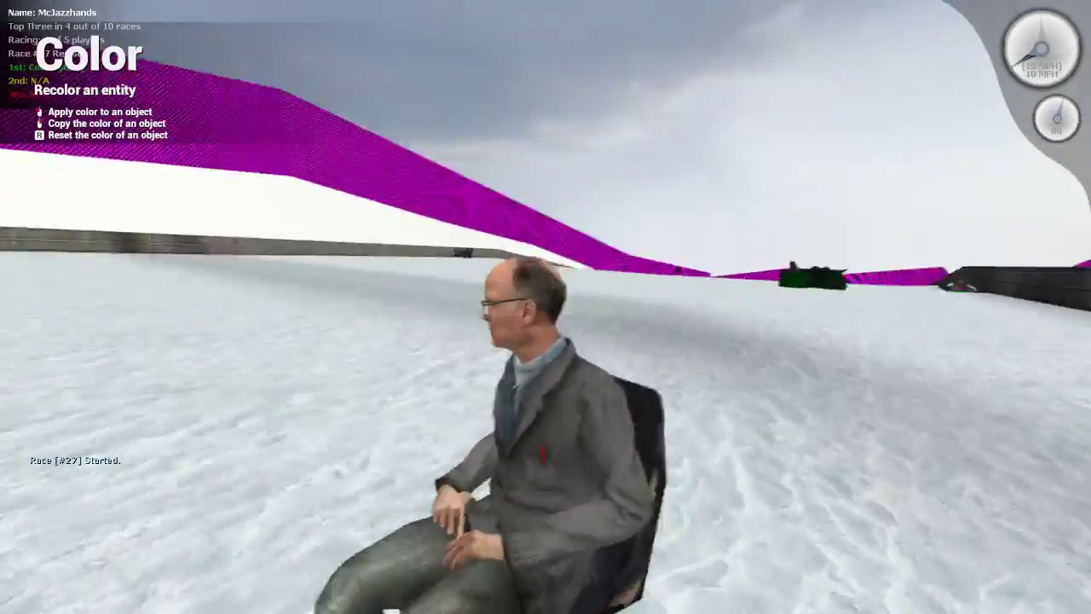
key(w)
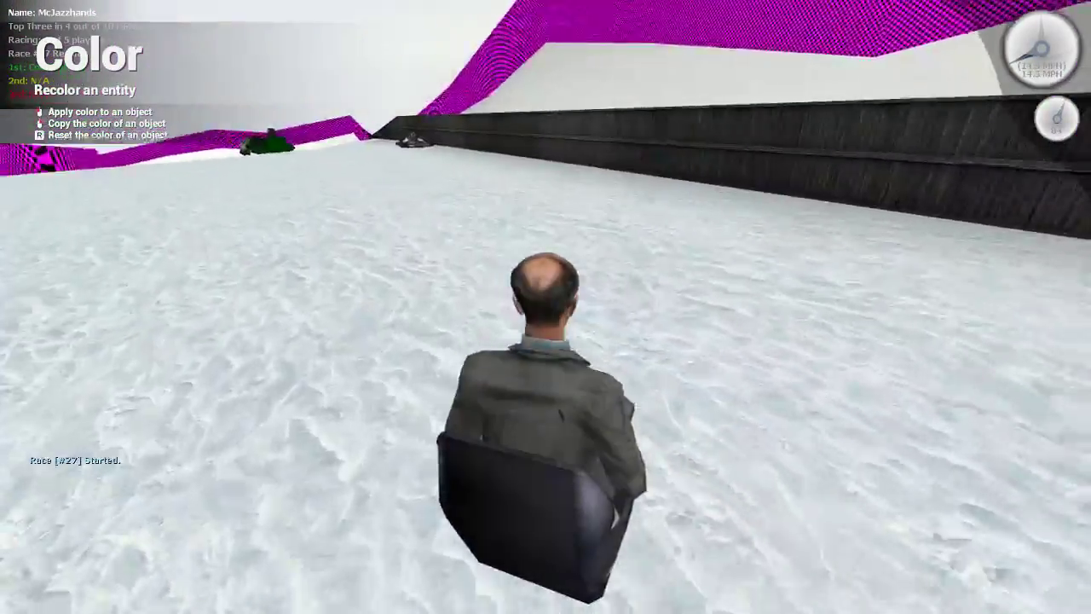
key(w)
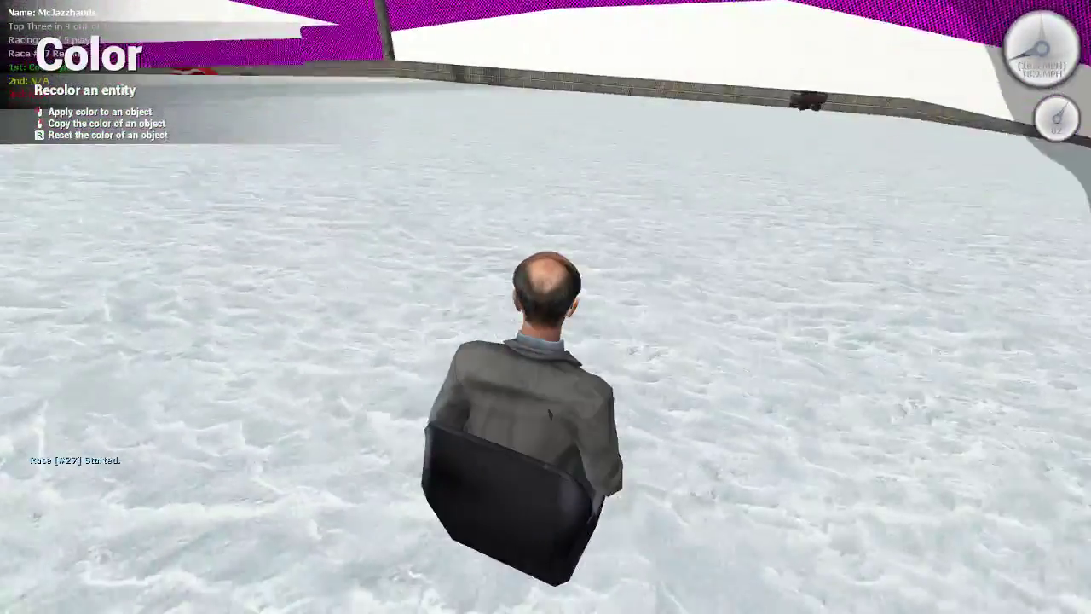
key(w)
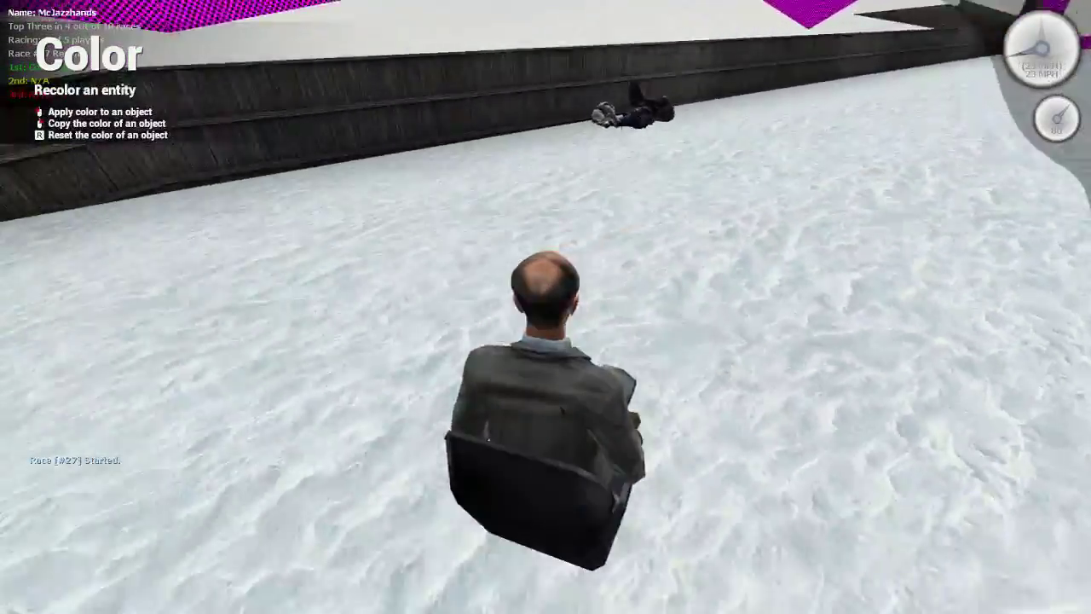
key(w)
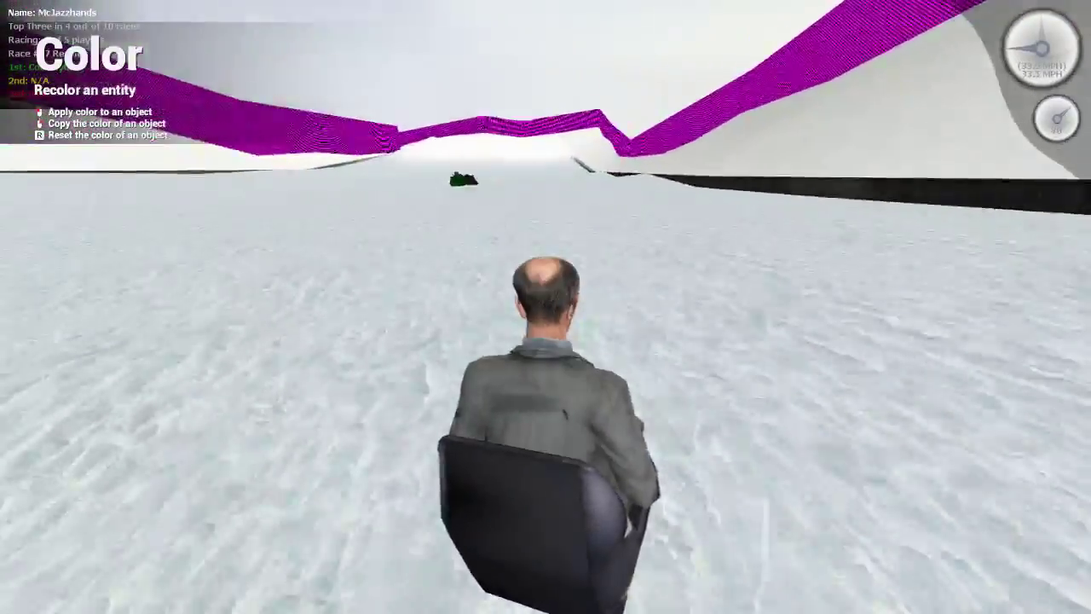
key(w)
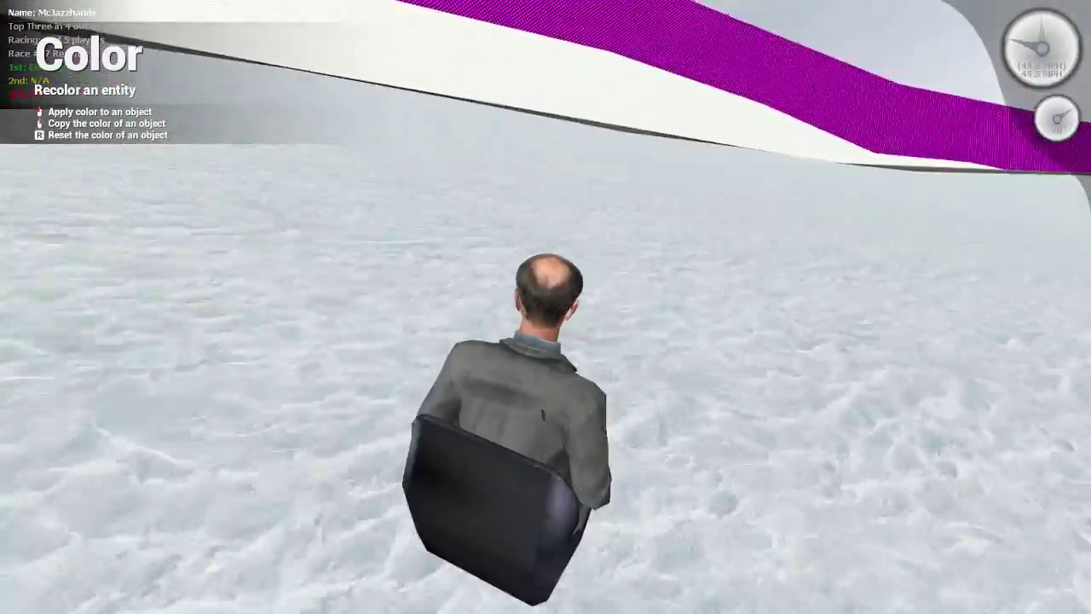
key(w)
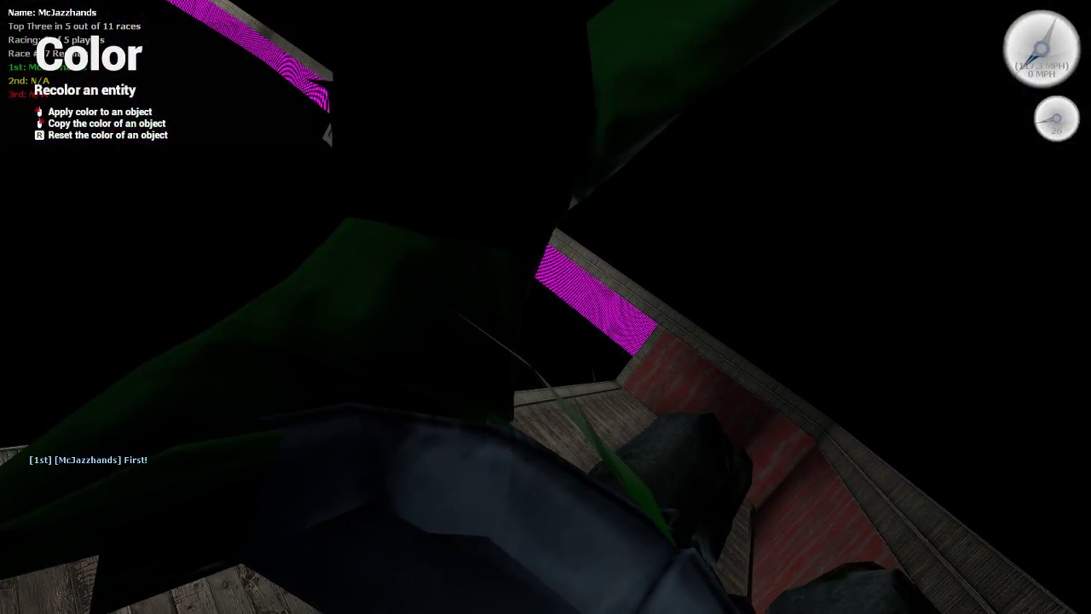
Leave the seat and haul the black seat to the snowy start area with the physics gun.
key(e)
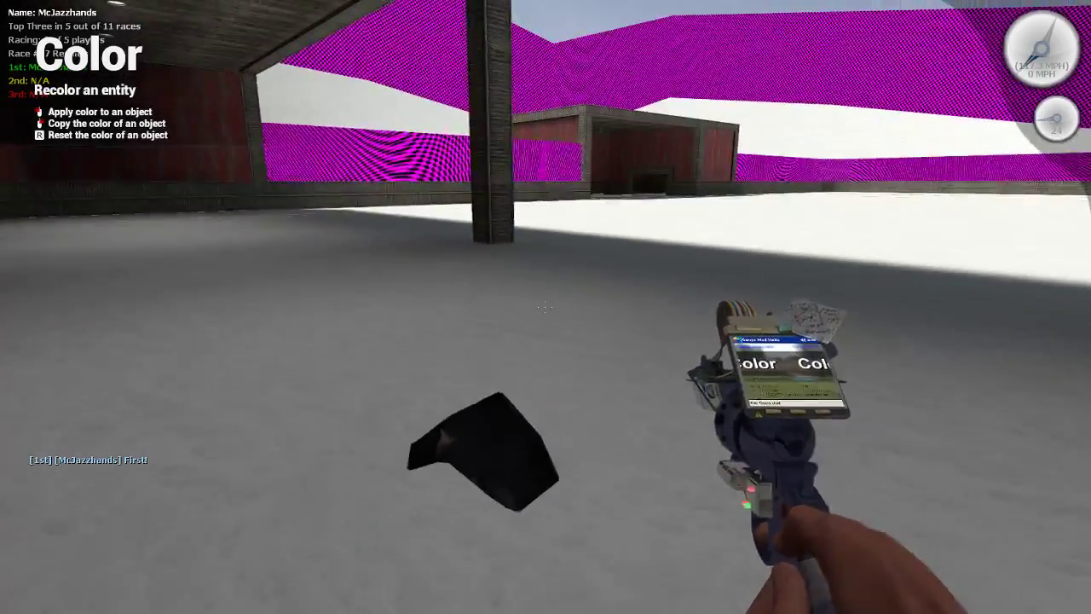
drag(512, 414, 512, 461)
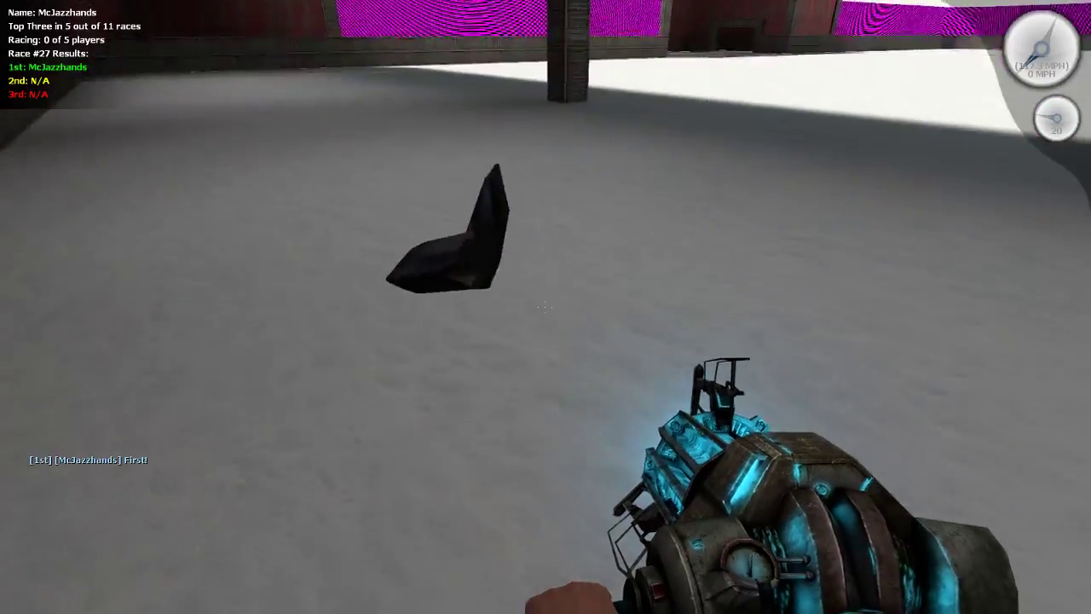
drag(545, 307, 546, 307)
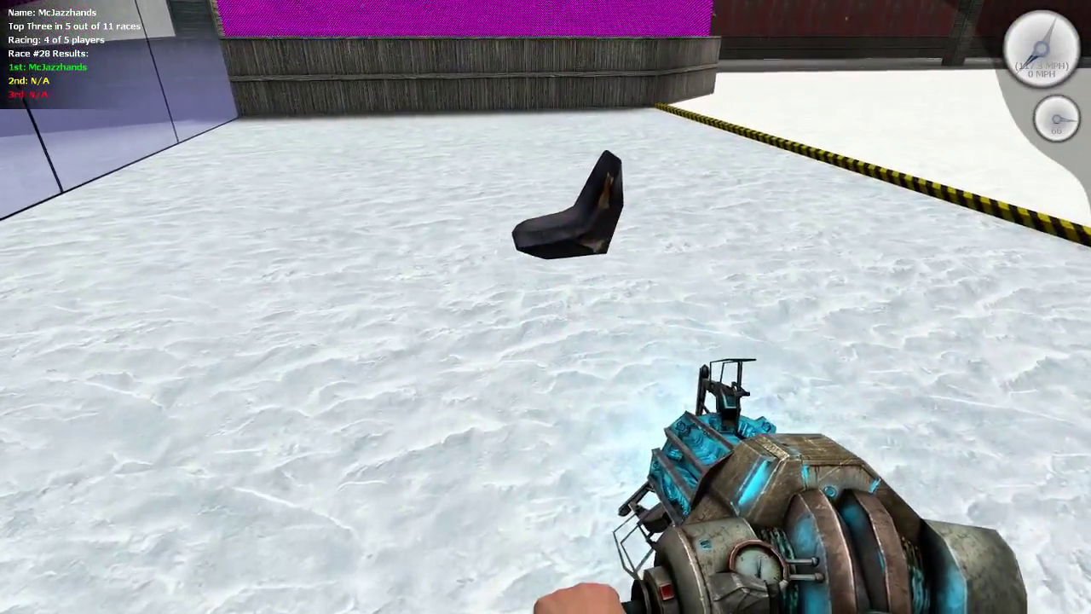
Sit in the black seat, hop out, walk back and climb in again for race 29.
key(e)
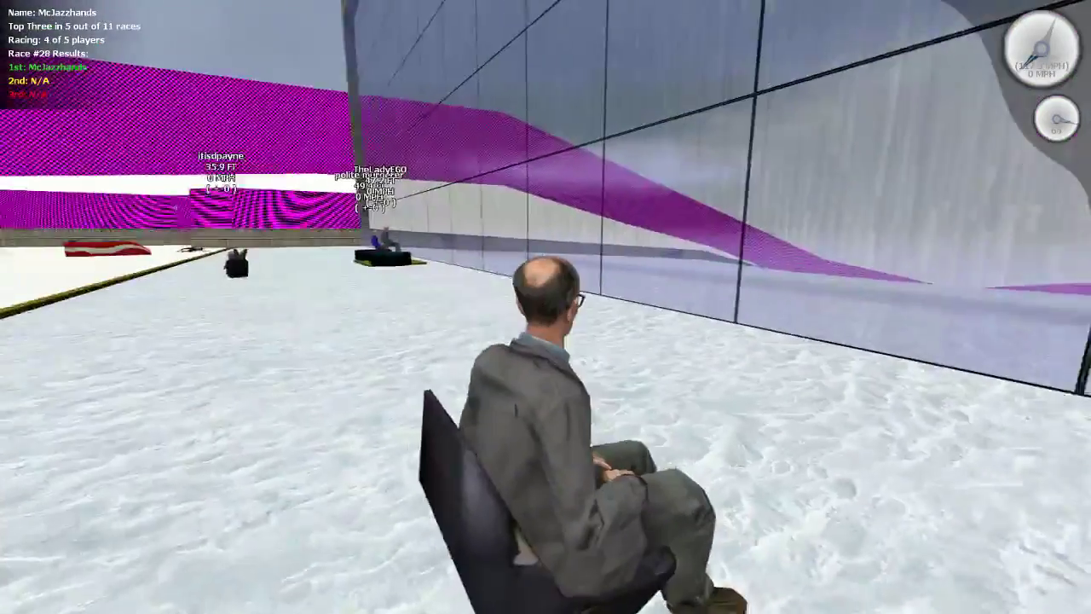
key(e)
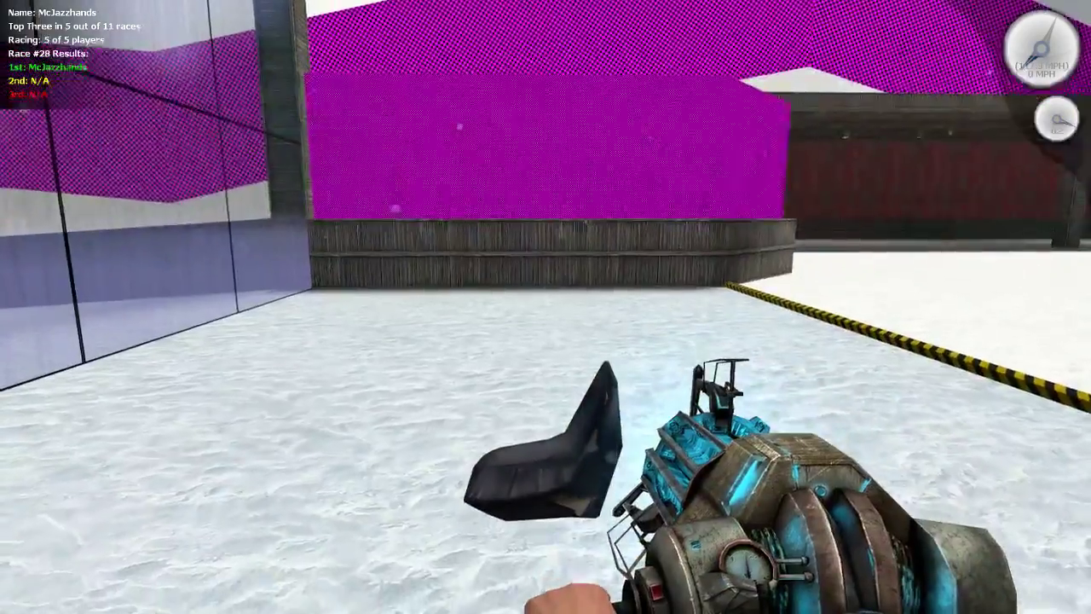
key(w)
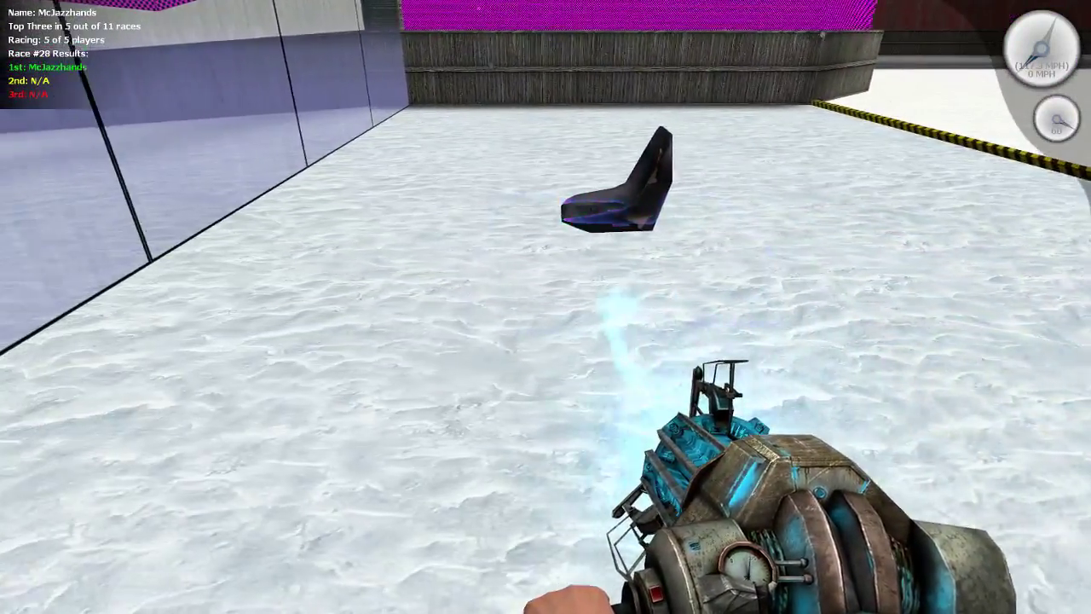
key(e)
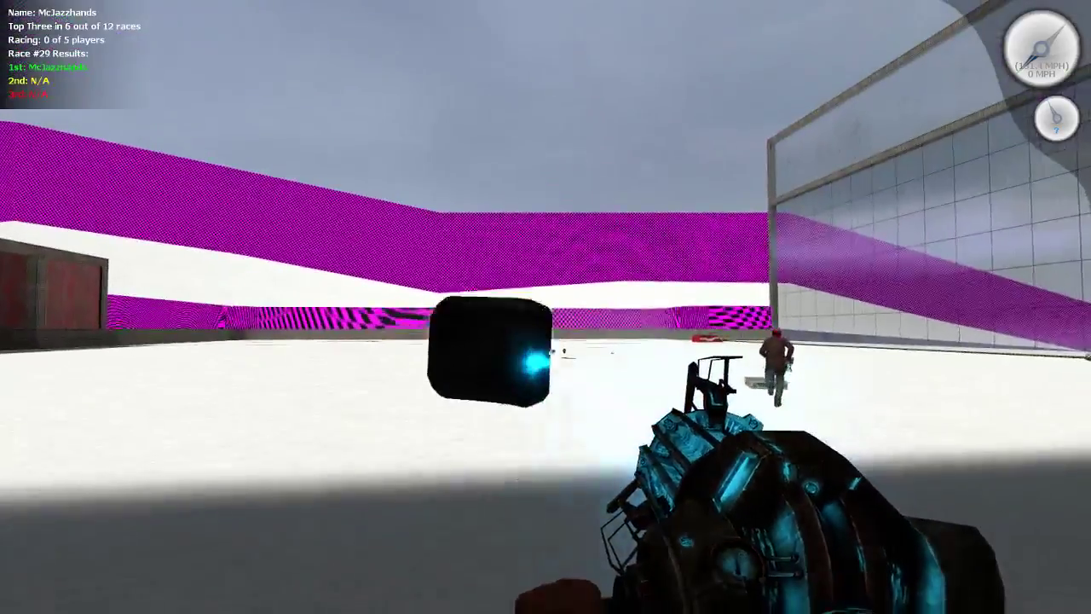
Spawn a row of lockers from the Construction Props collection.
key(q)
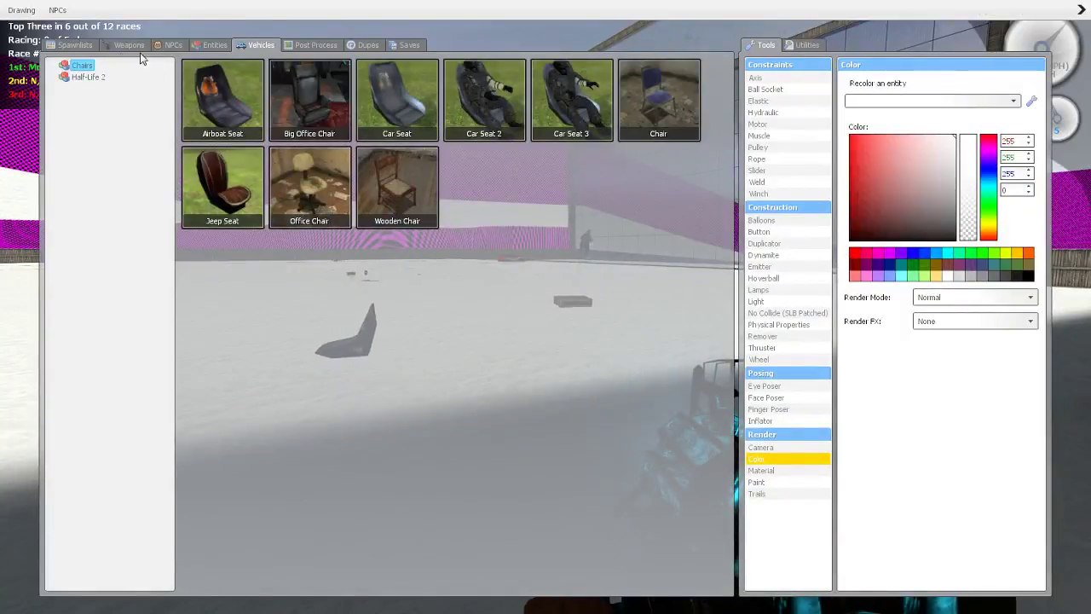
click(83, 47)
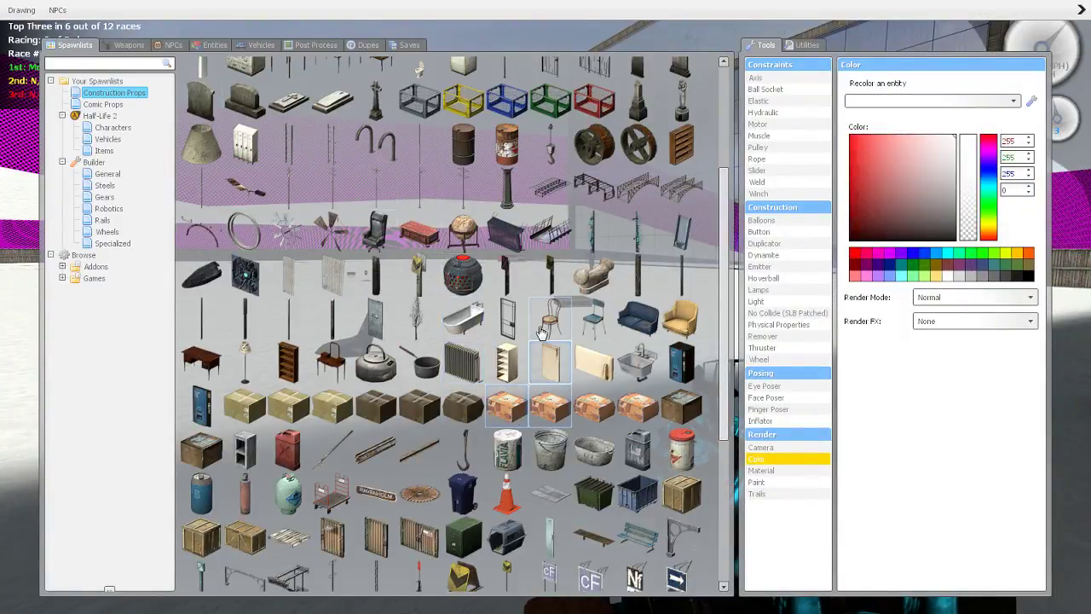
click(244, 145)
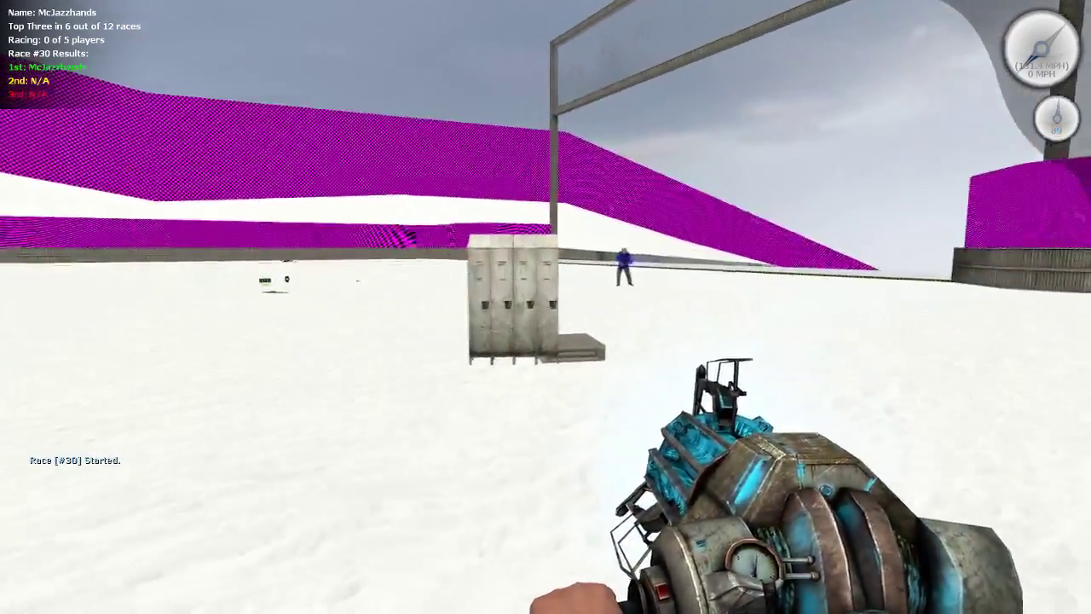
Walk around the lockers and chair, launching an object into the sky.
key(w)
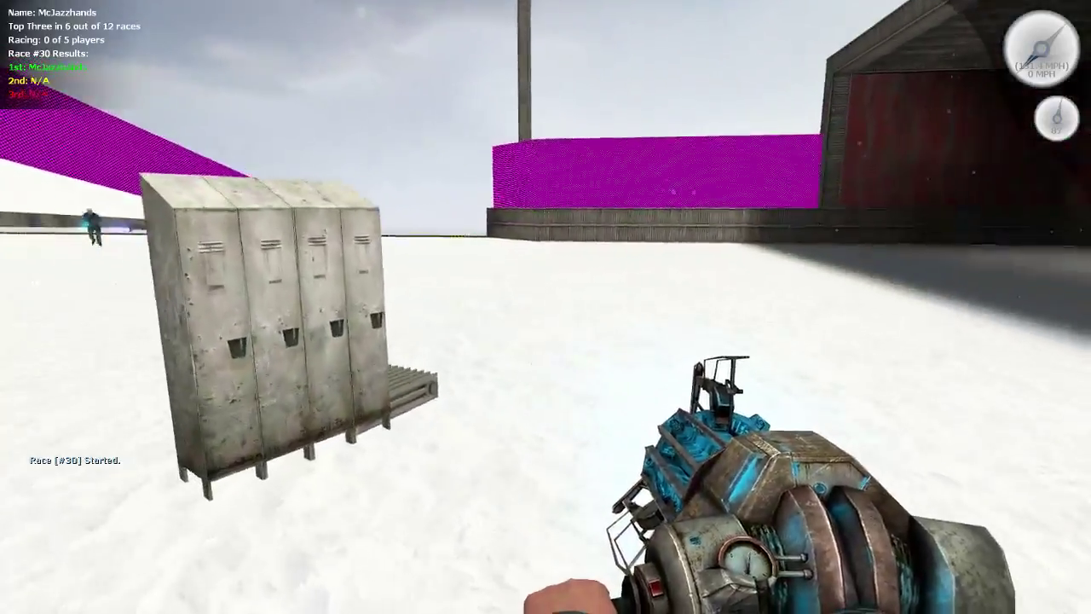
key(s)
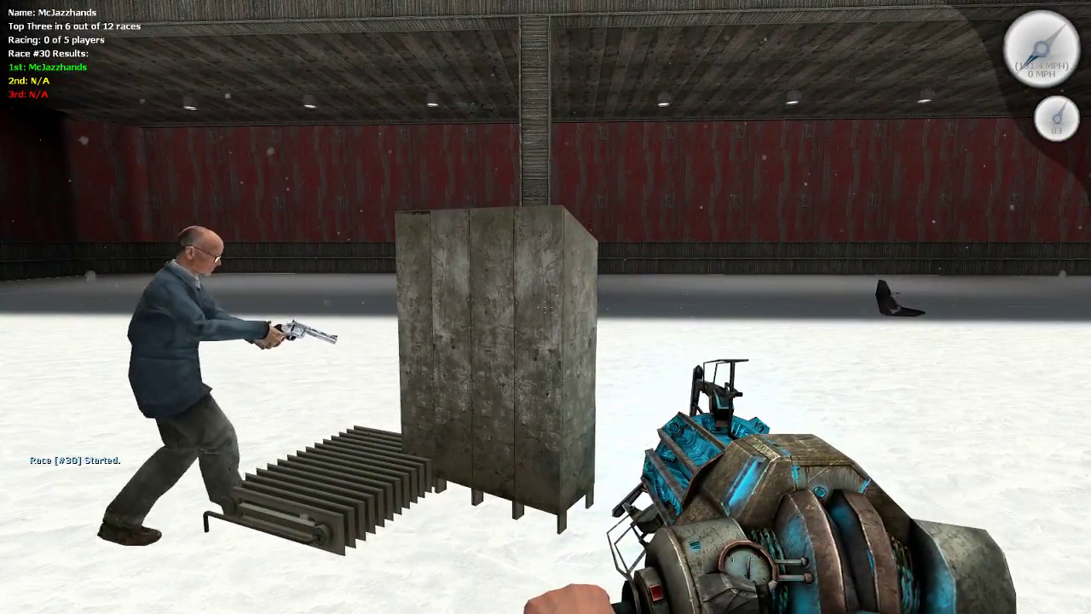
key(s)
key(w)
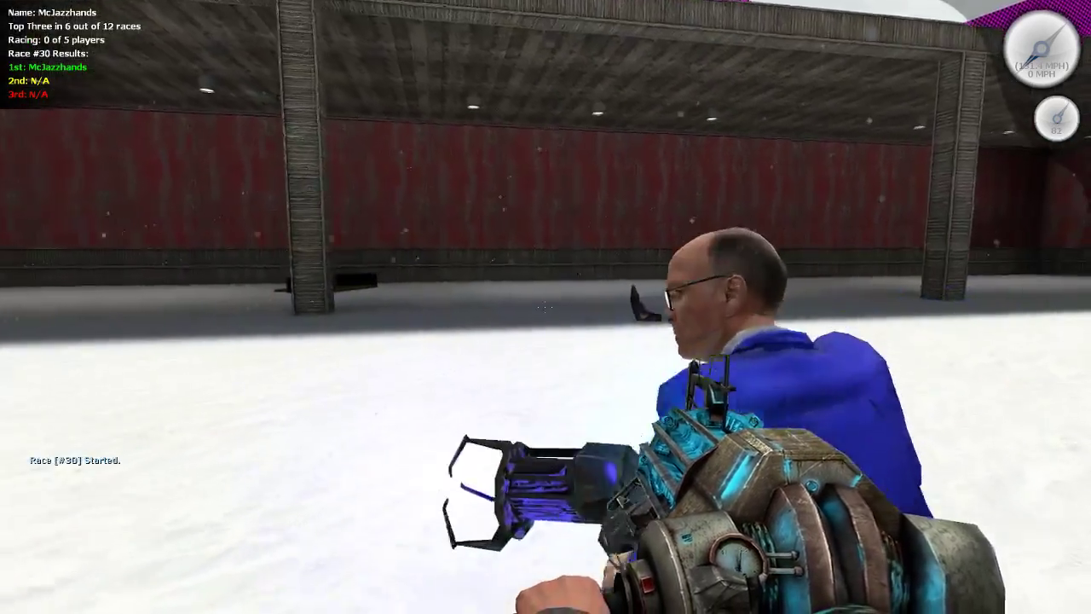
key(w)
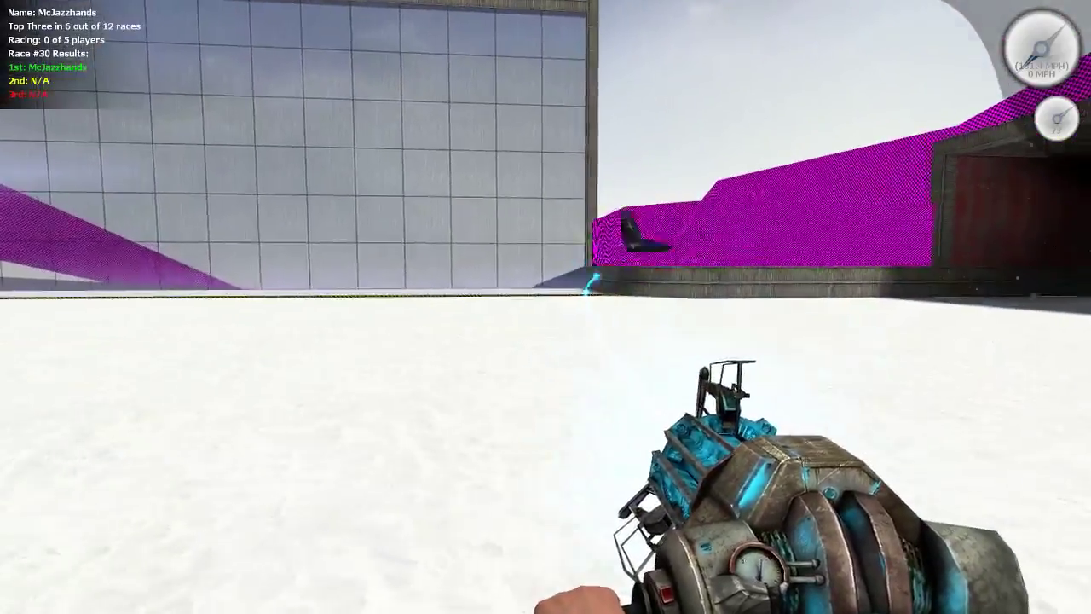
click(546, 307)
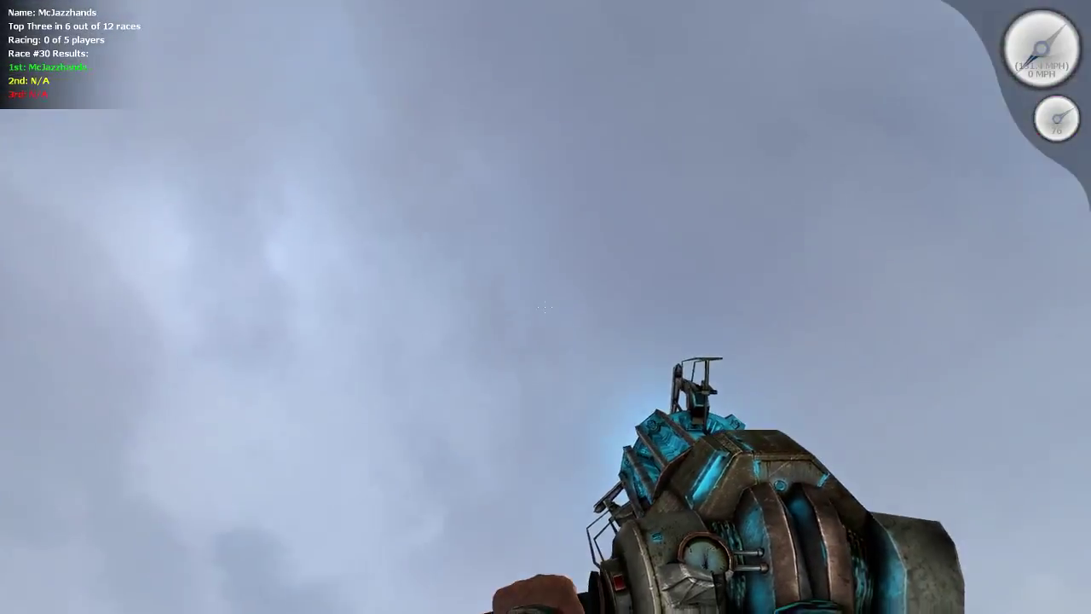
key(w)
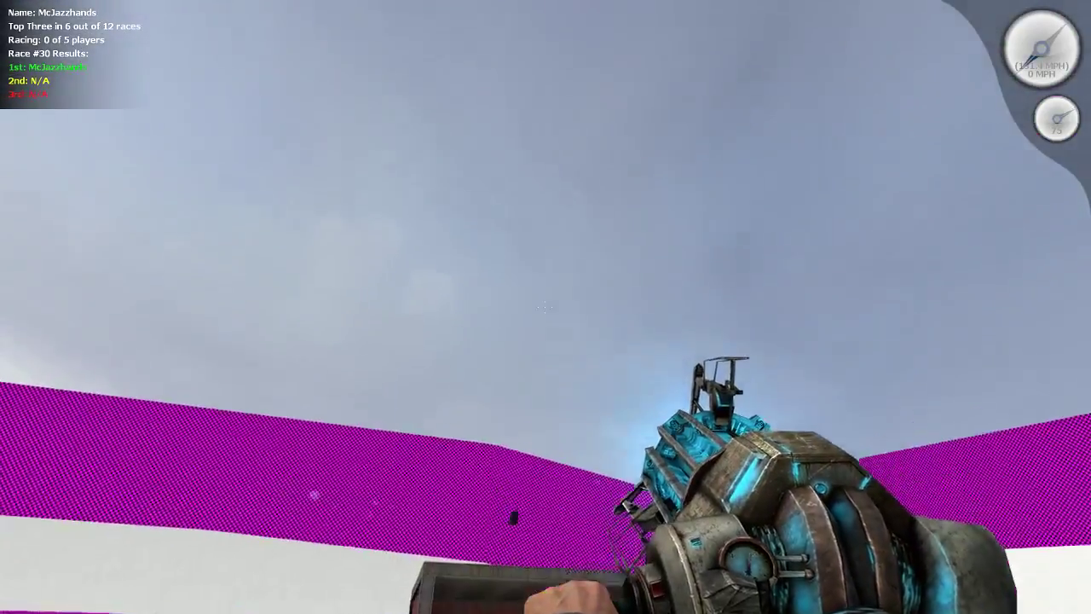
key(w)
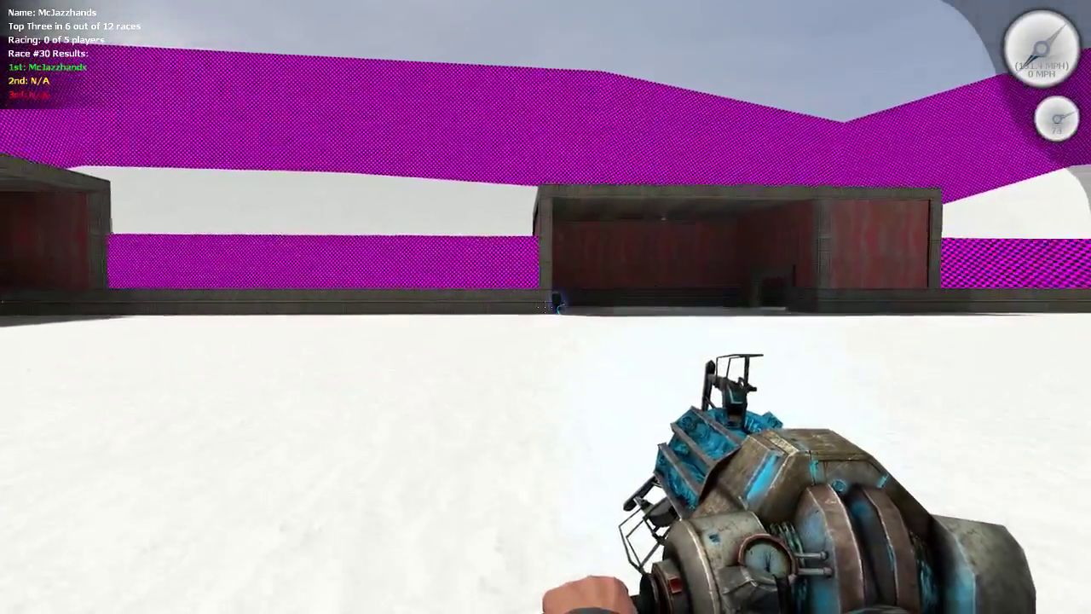
Pull a nearby object with the gravity gun while watching the other characters.
right_click(546, 307)
key(w)
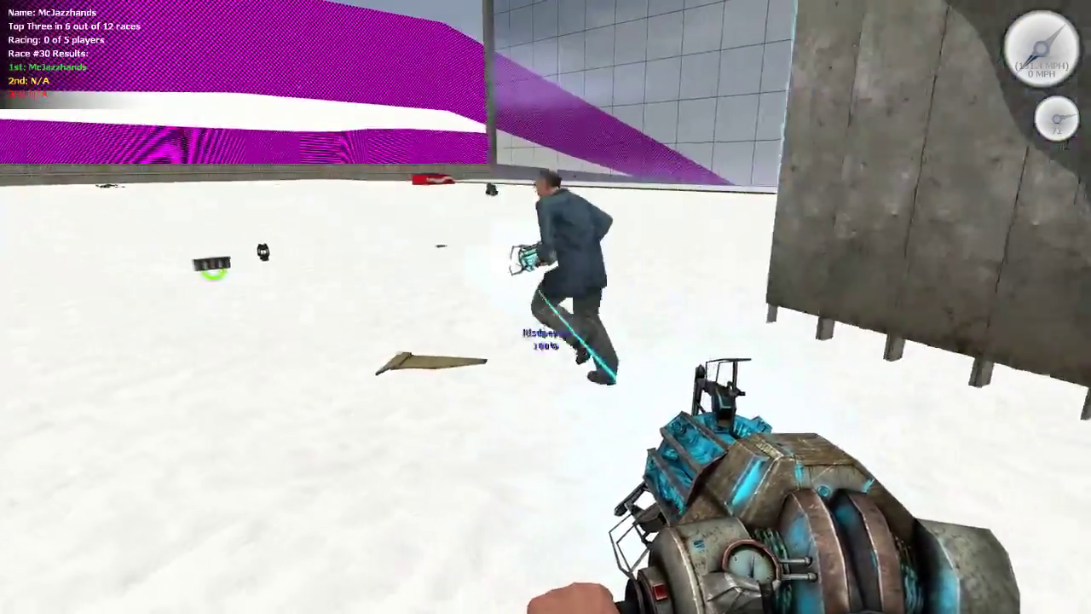
key(w)
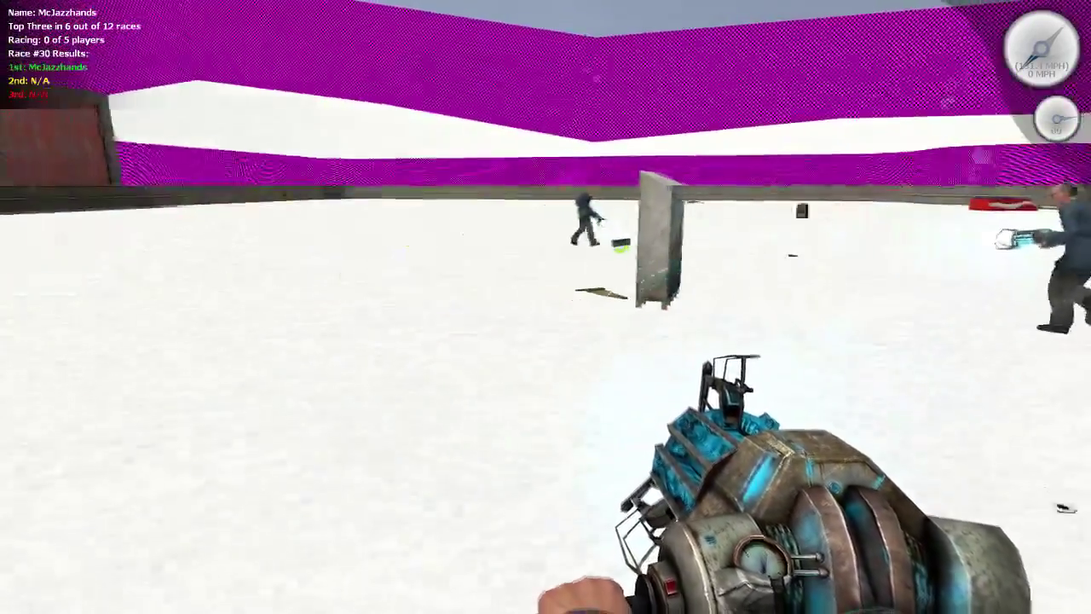
key(w)
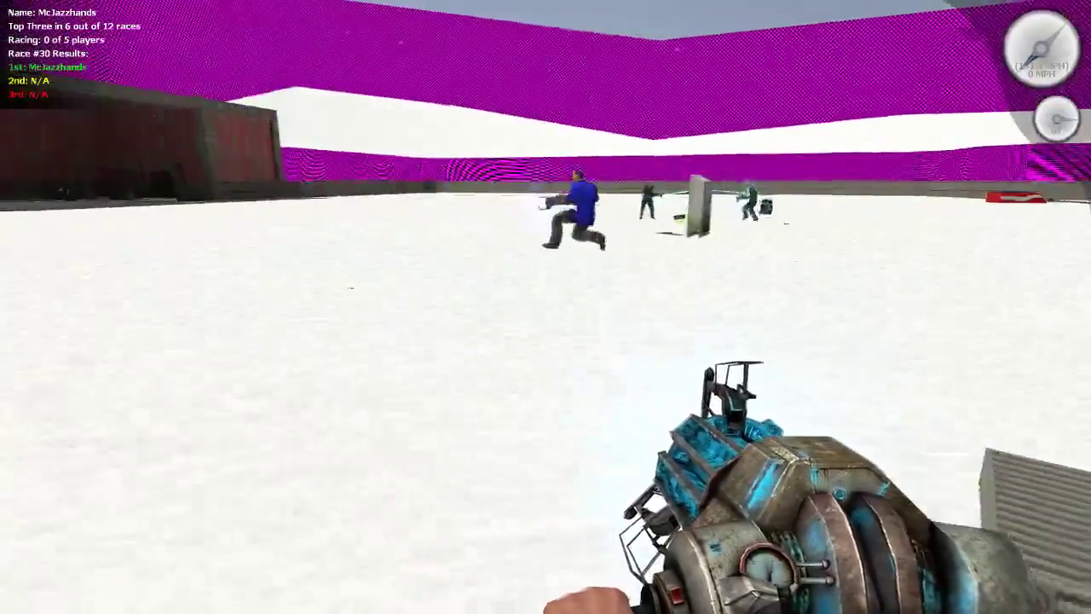
key(w)
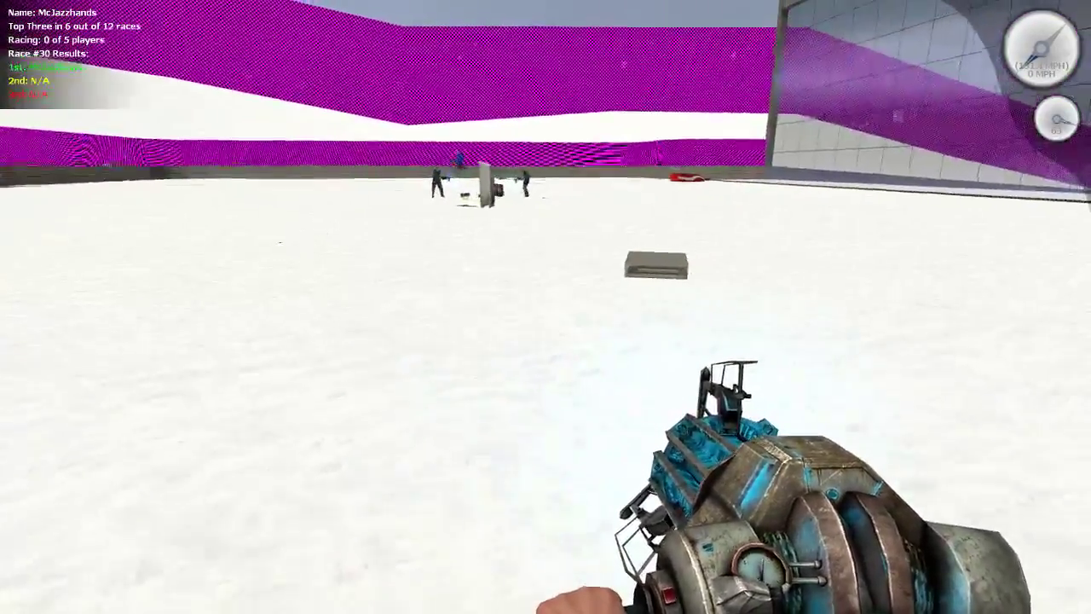
key(w)
key(w)
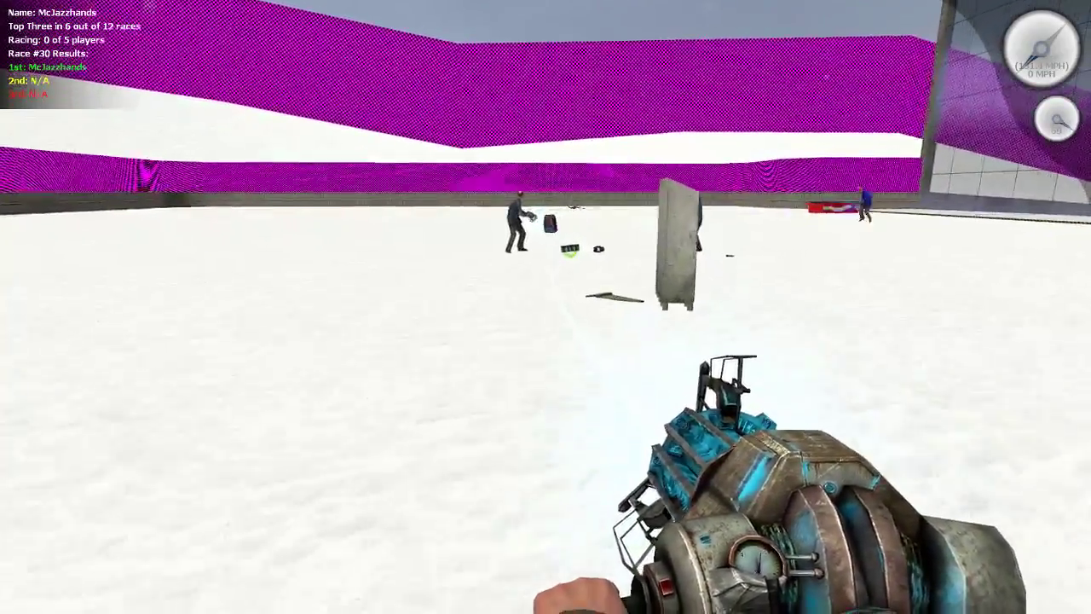
Walk past the grey slab toward the red building and pick up the floating can.
key(w)
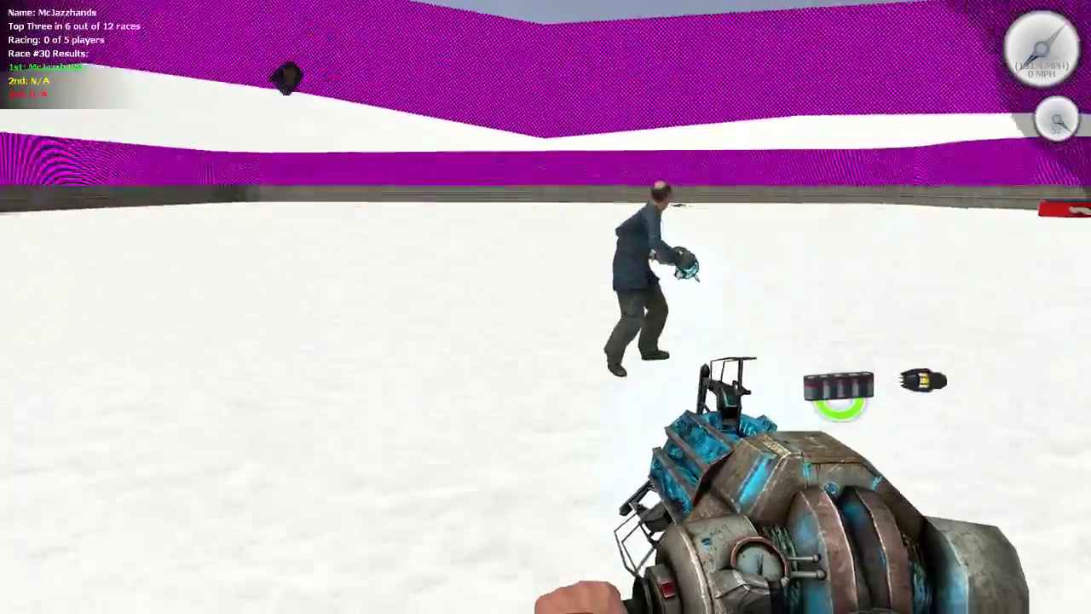
key(w)
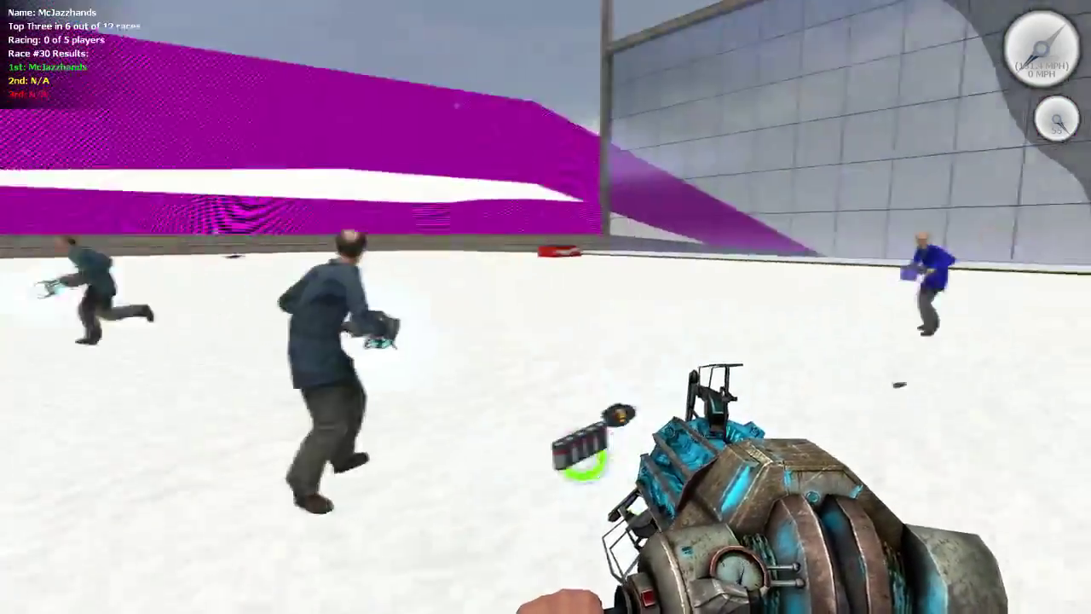
key(w)
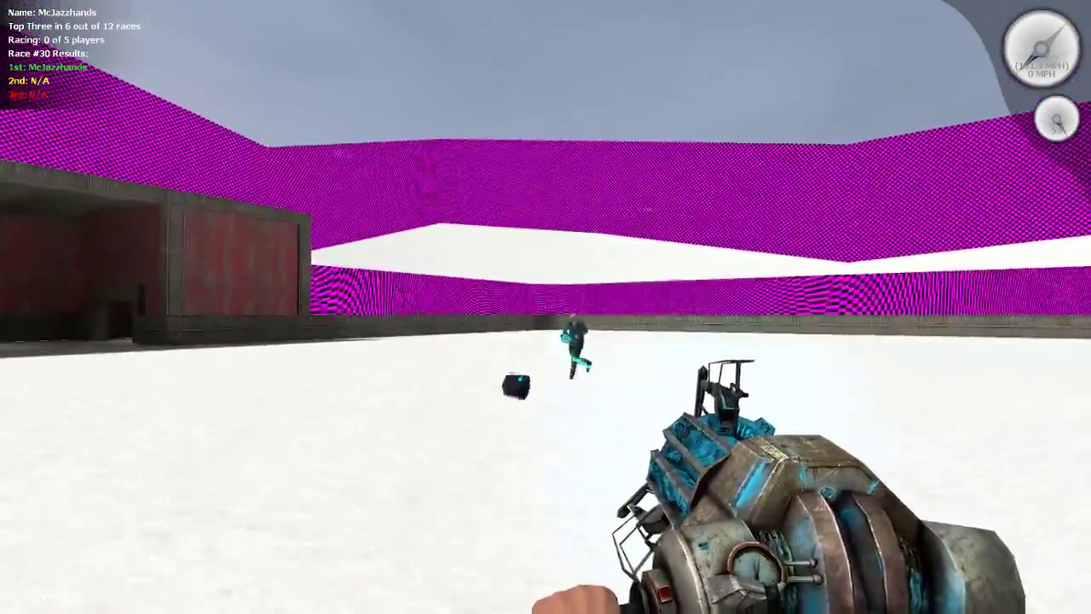
key(w)
key(w)
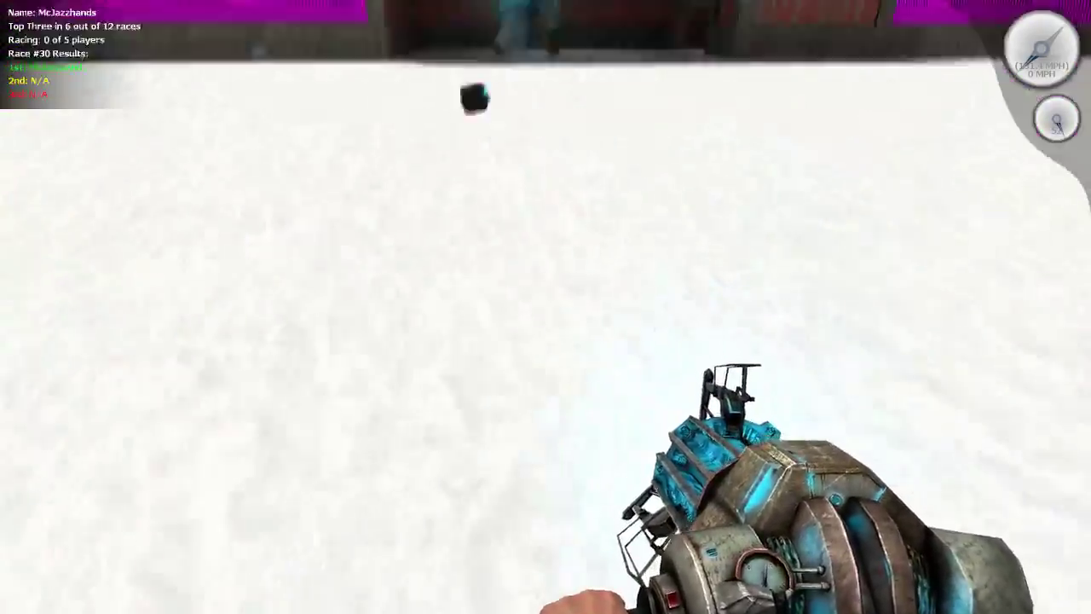
key(w)
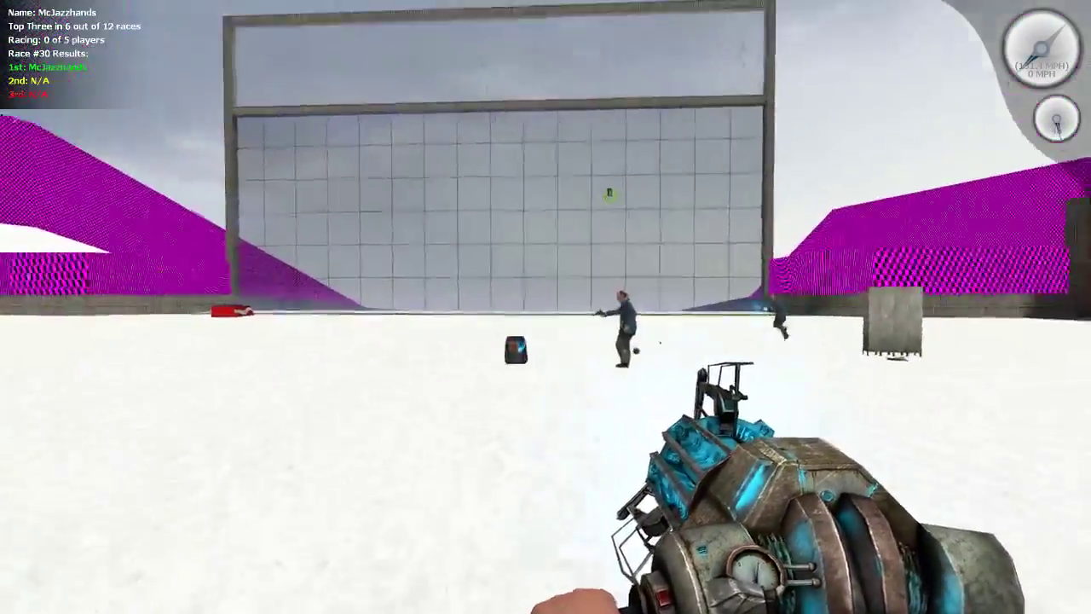
right_click(546, 307)
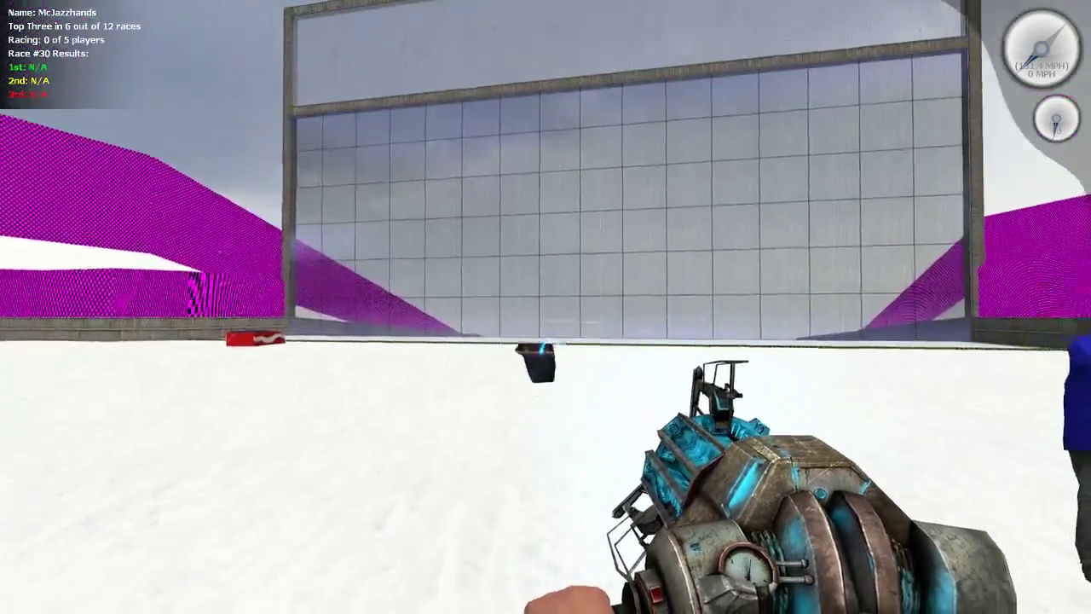
right_click(545, 307)
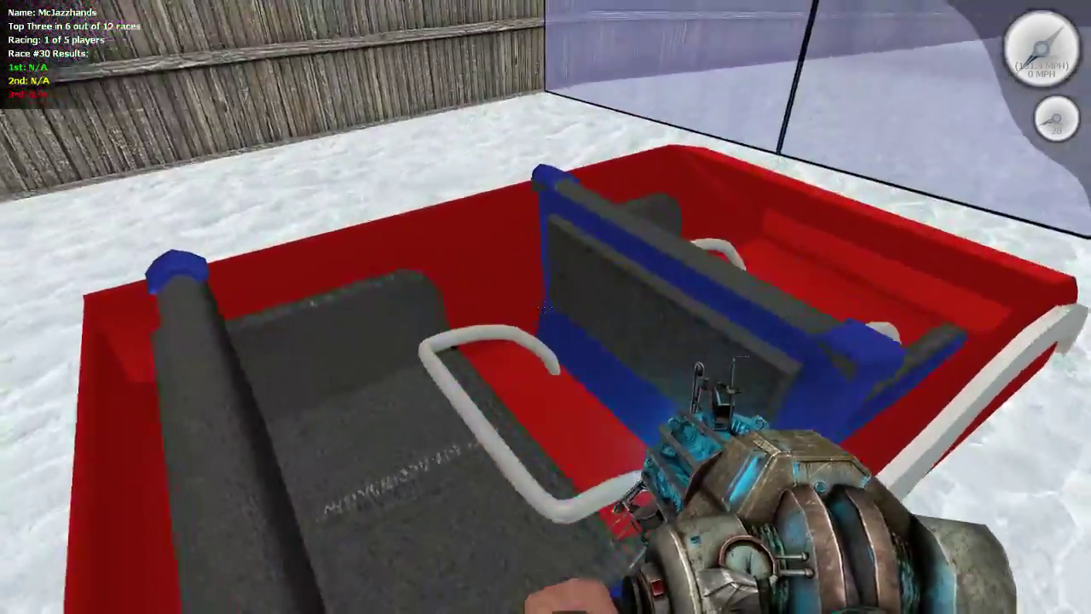
Reposition the red sled, spawn a black seat from Chairs, and carry it above the sled.
drag(546, 307, 545, 307)
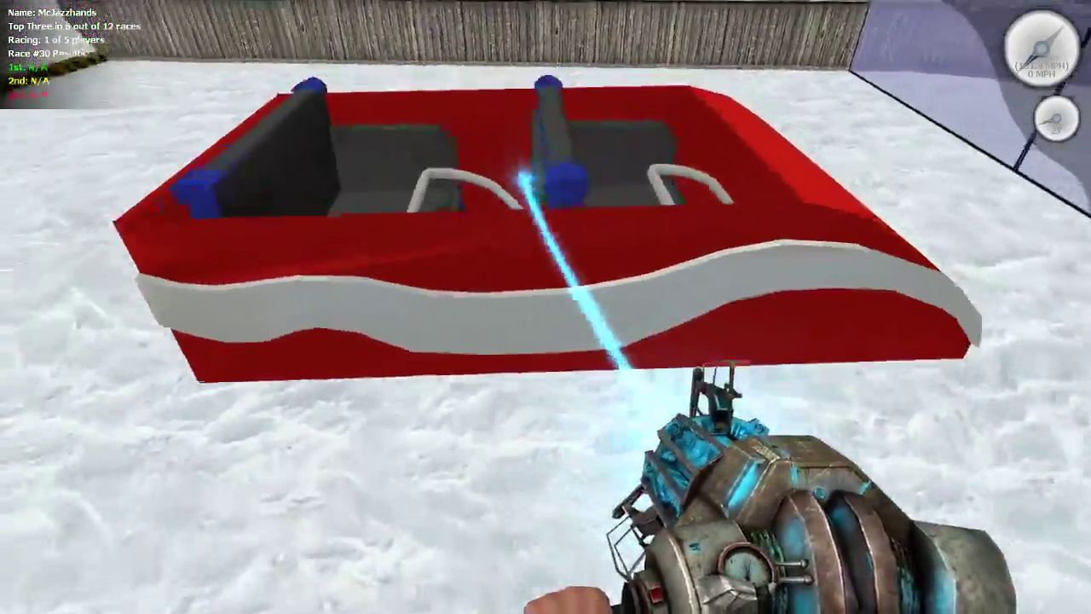
key(q)
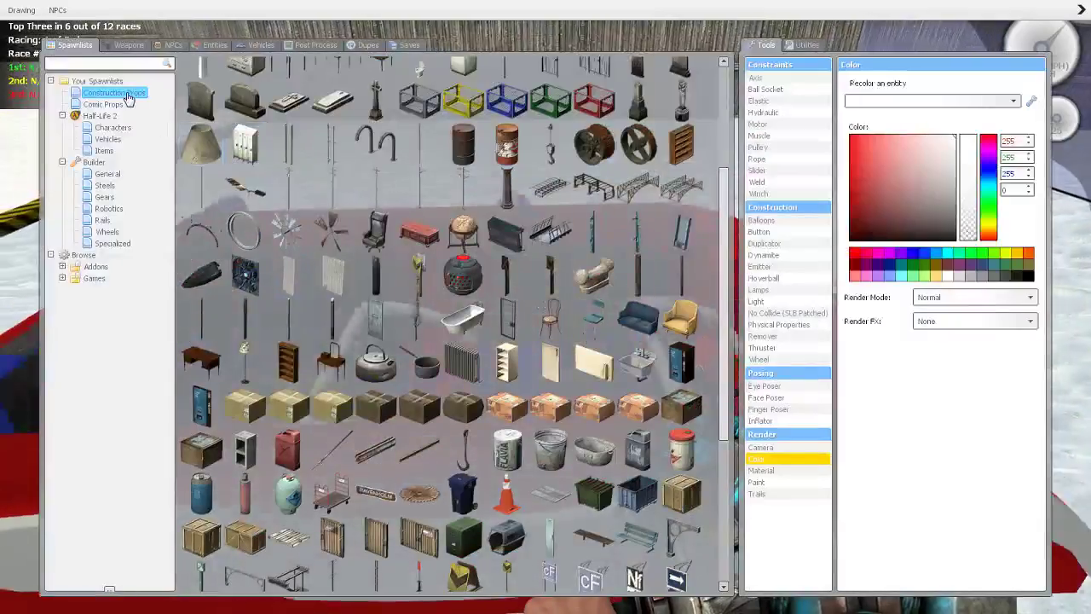
click(261, 44)
click(219, 98)
key(q)
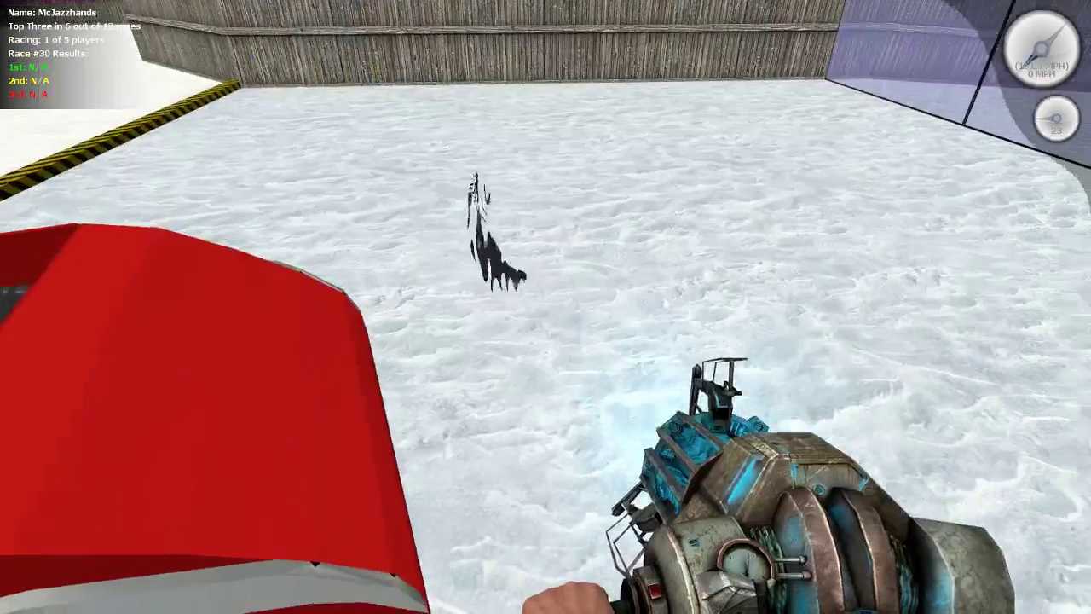
drag(545, 307, 546, 307)
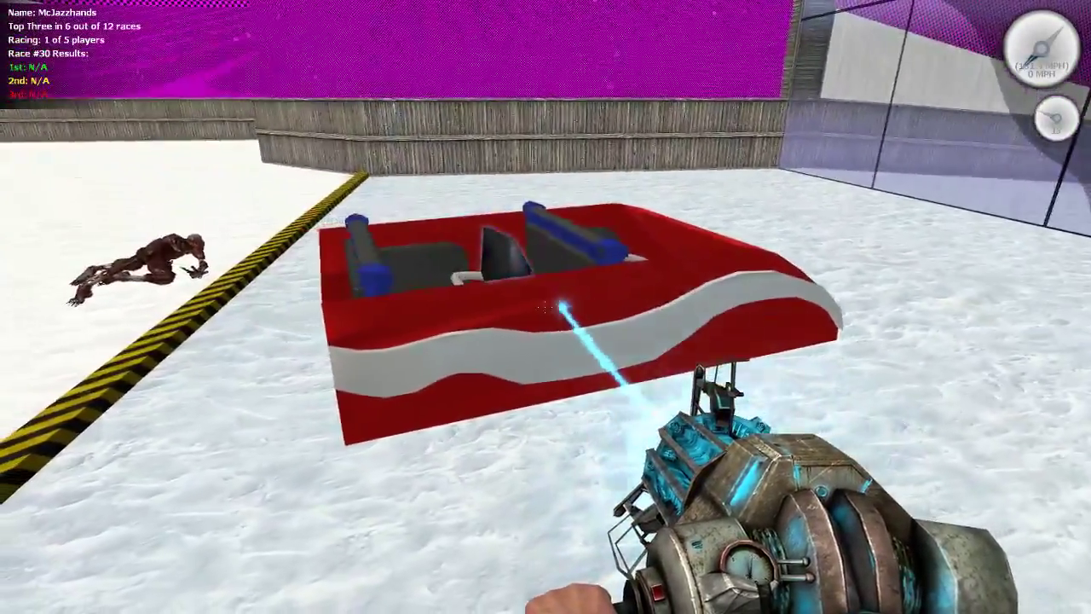
Weld the seat onto the red sled, then sit in it and get out.
key(q)
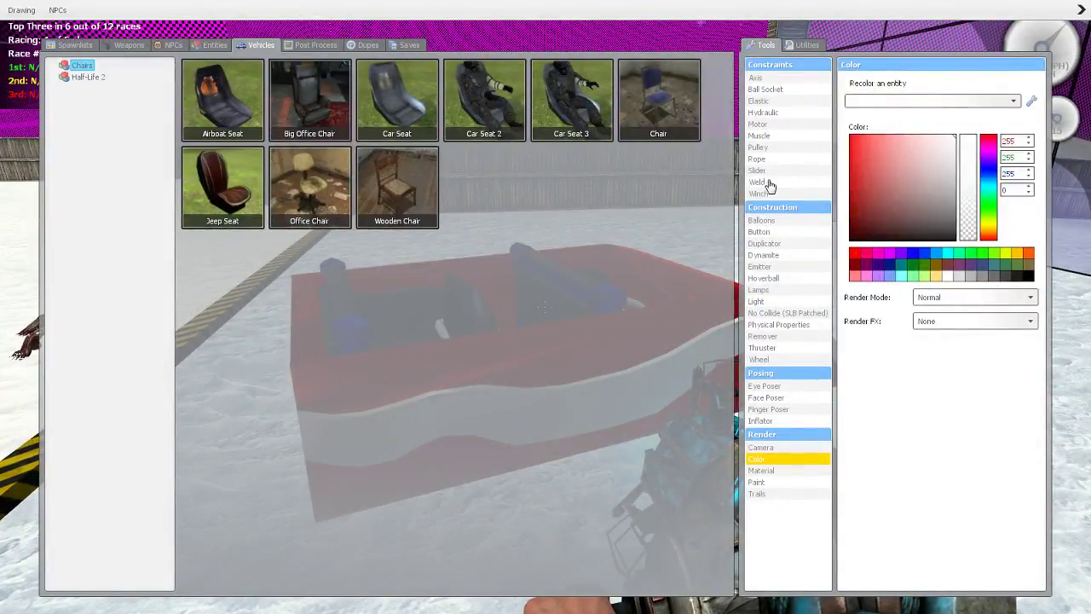
click(759, 182)
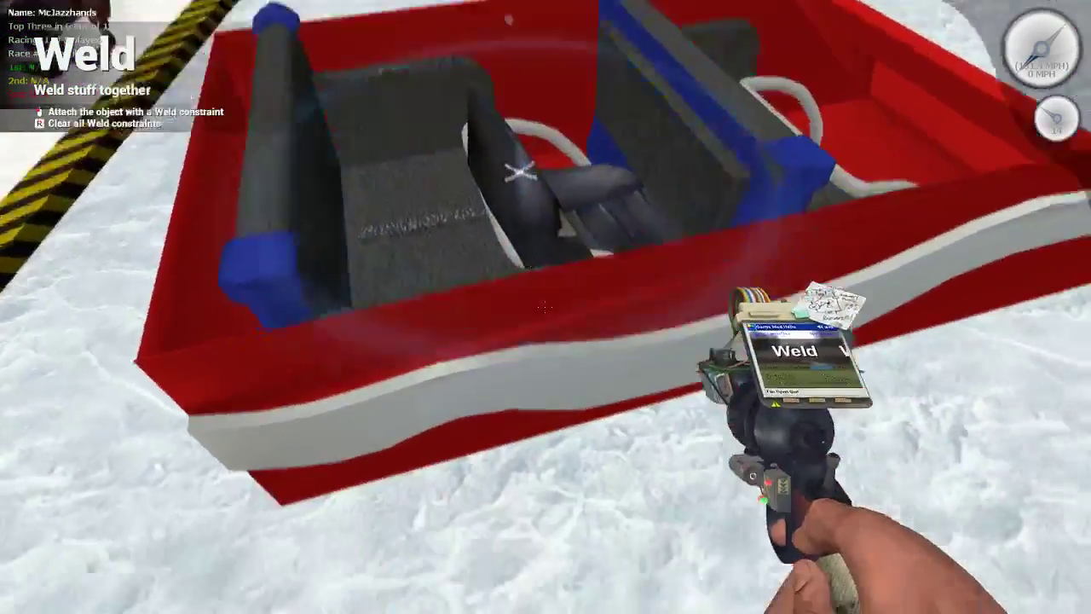
click(545, 307)
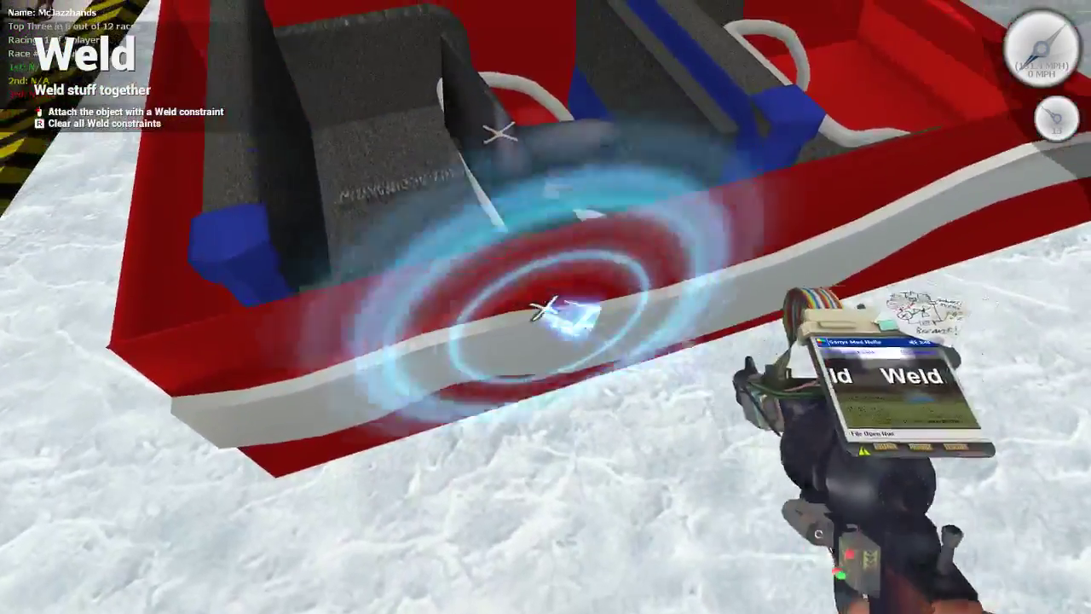
key(e)
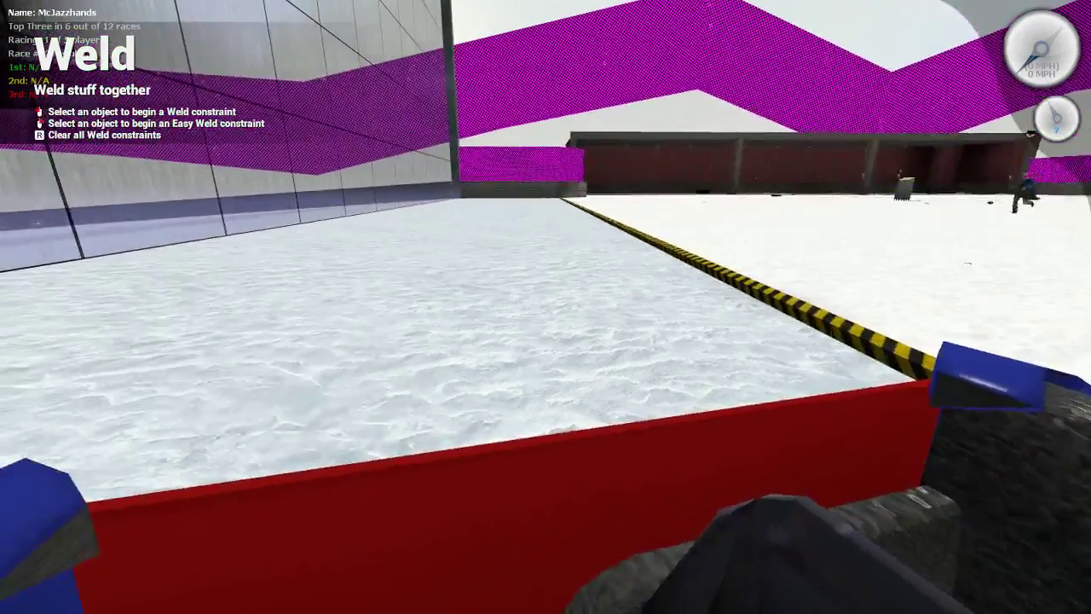
key(e)
scroll(545, 306, down, 1)
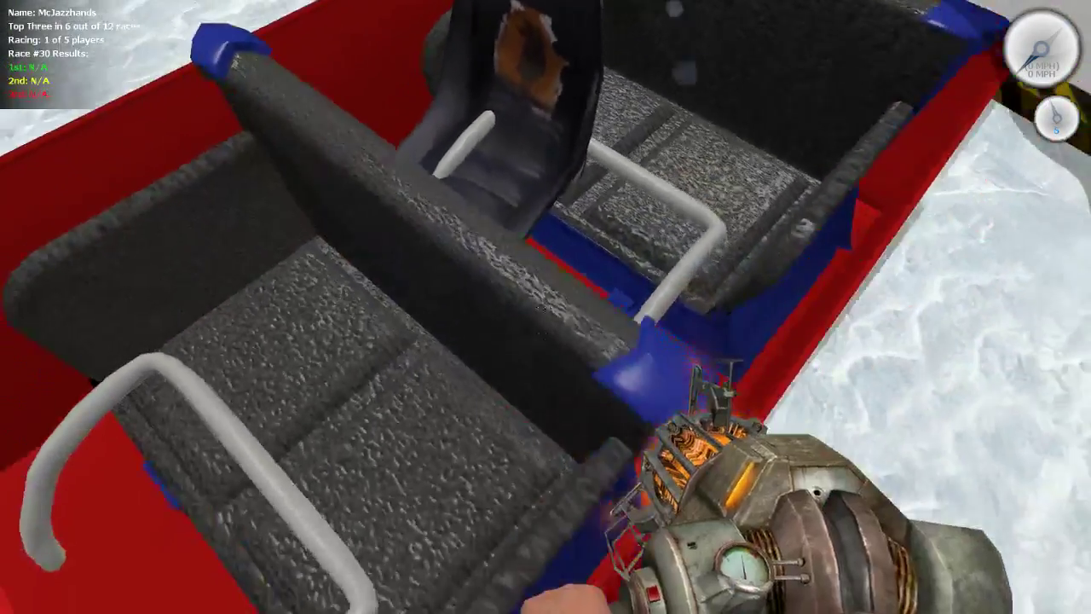
Push the sled forward repeatedly with the gravity gun to start race 31.
click(546, 307)
click(545, 307)
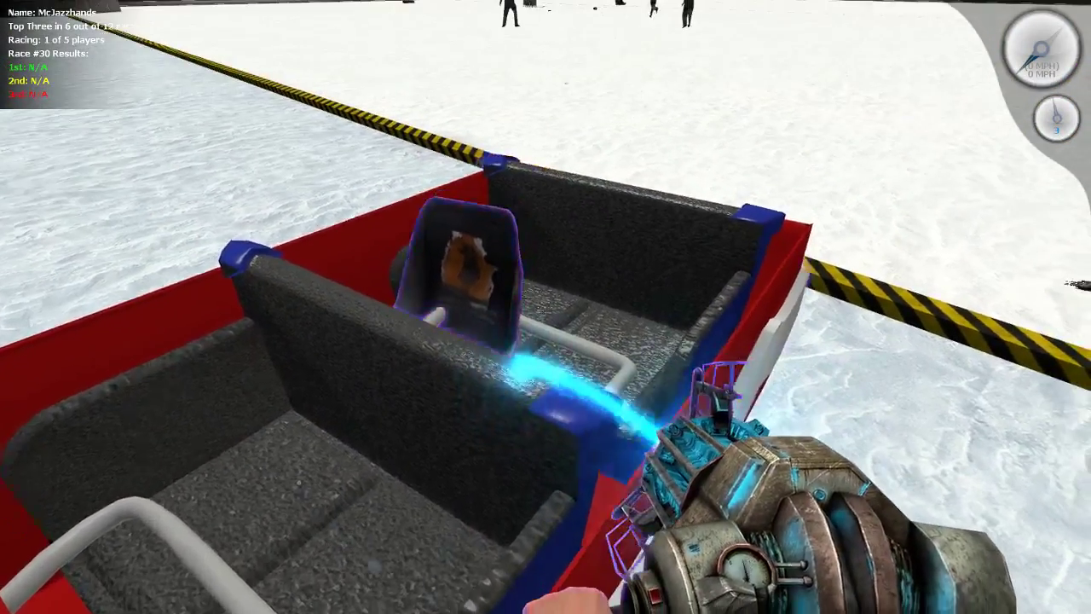
click(546, 306)
click(546, 307)
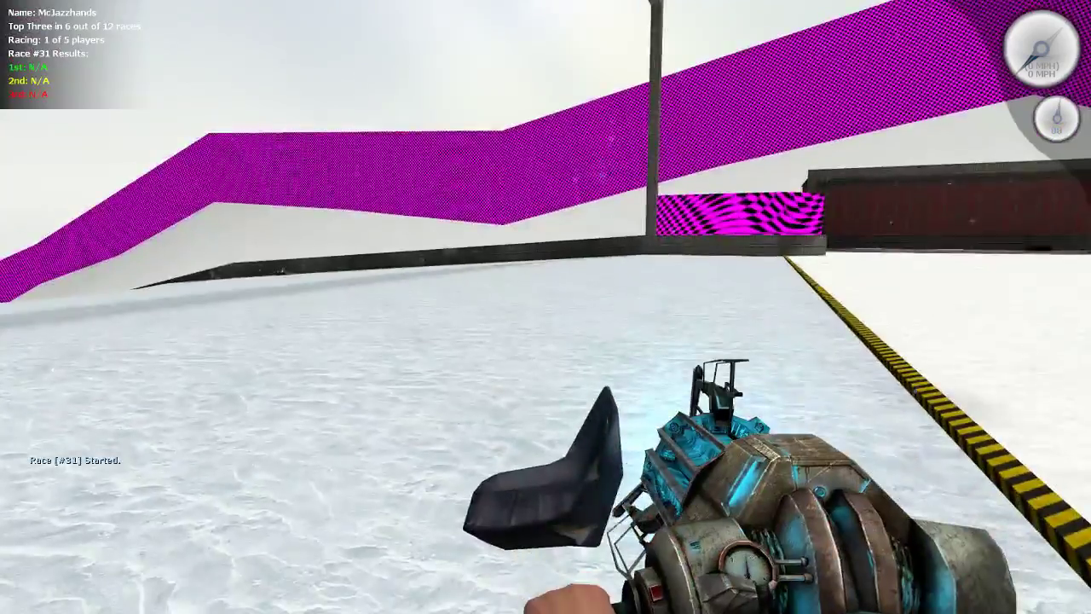
click(546, 307)
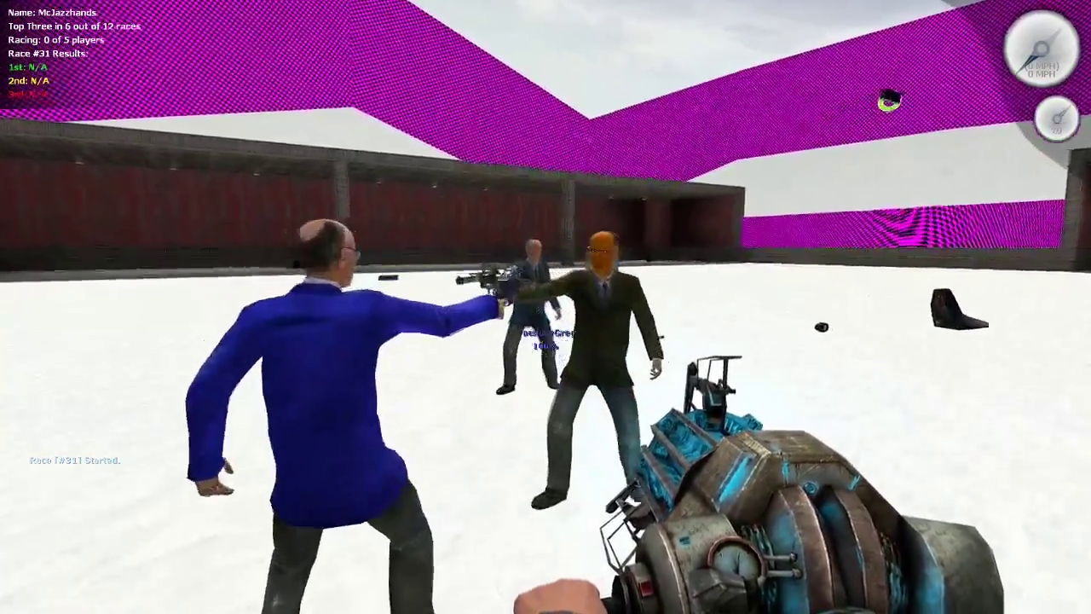
Equip the Color tool and try recolouring another player, which is refused.
key(q)
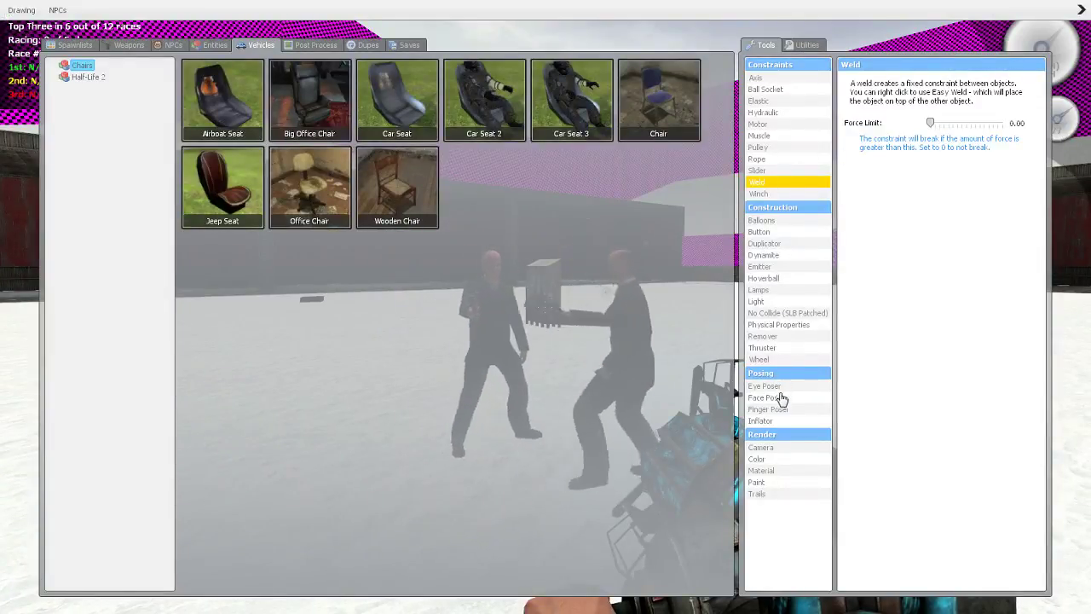
click(759, 460)
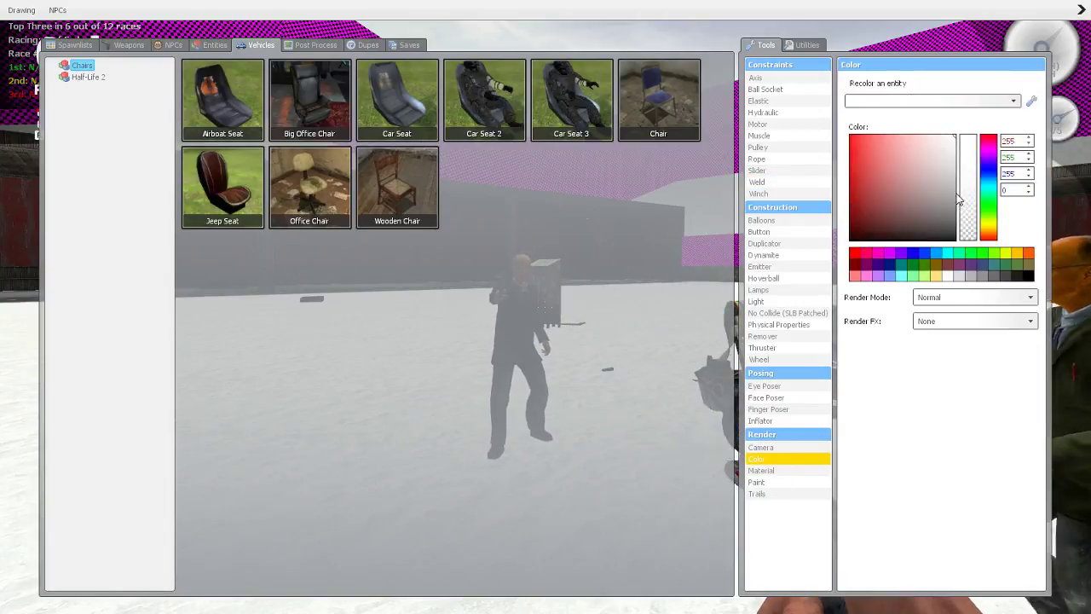
key(q)
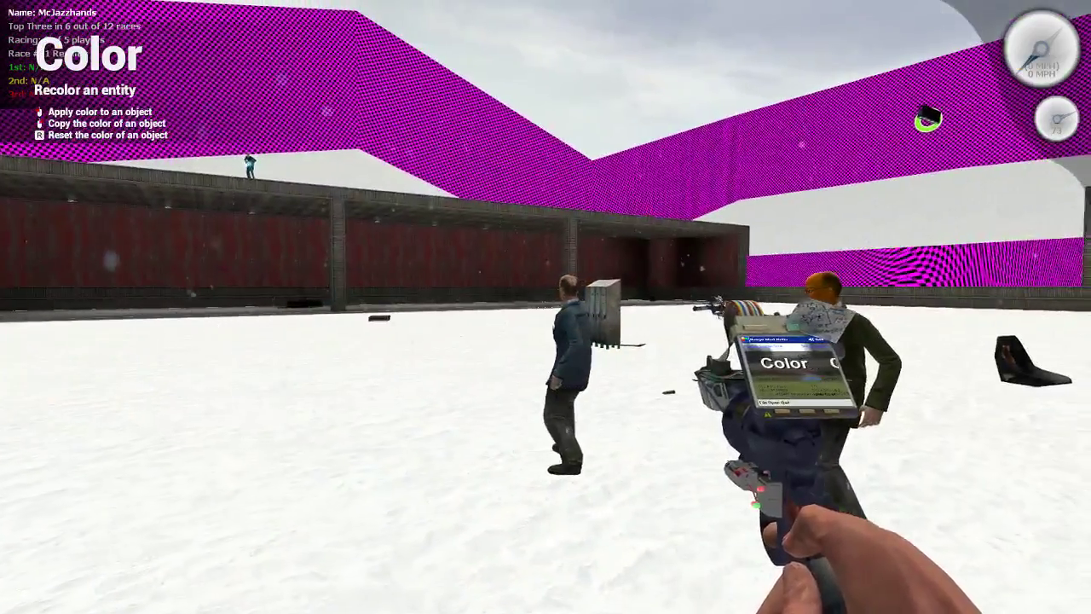
click(546, 306)
click(545, 307)
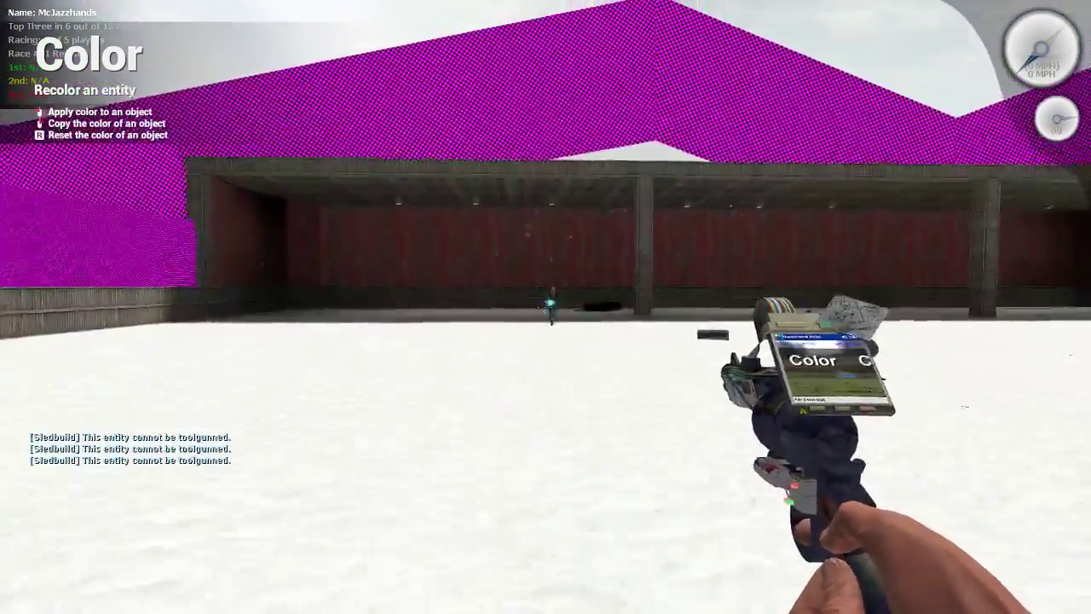
Walk to the other players, retry recolouring one, then bring up the pause menu.
key(w)
click(545, 307)
click(545, 307)
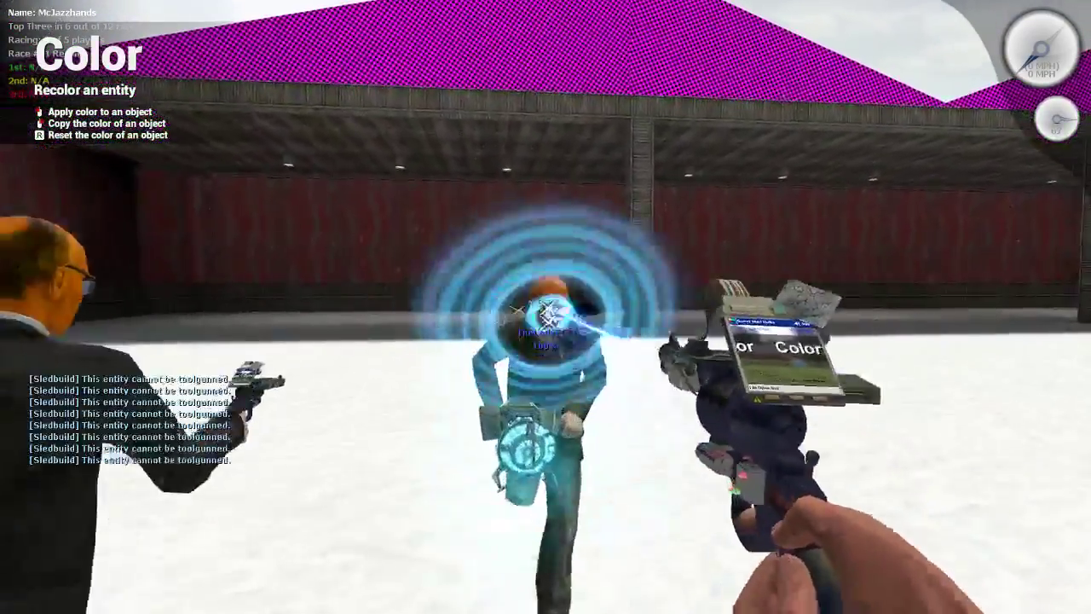
key(w)
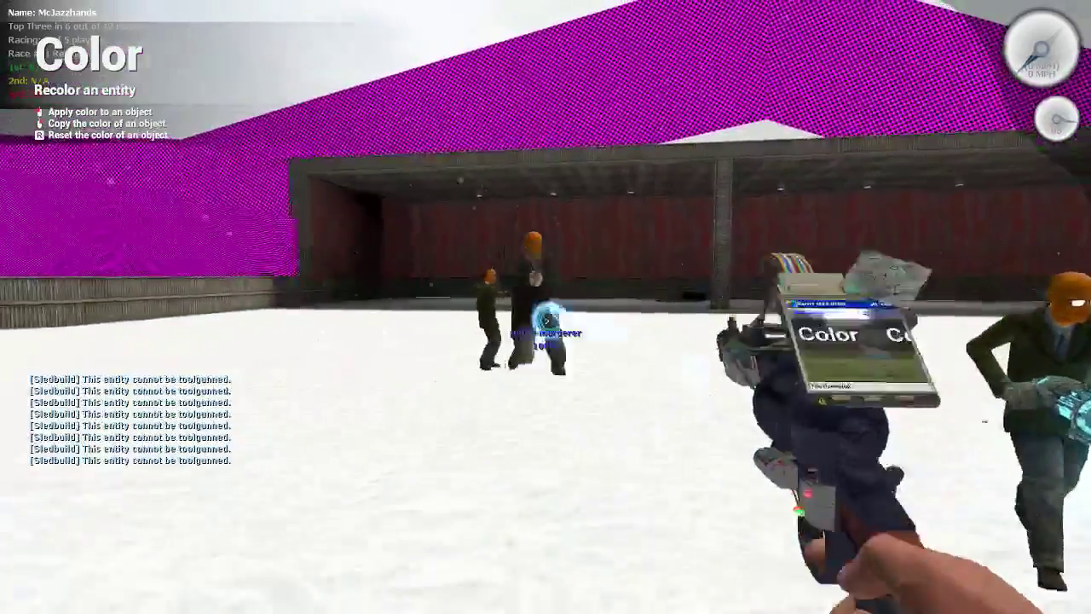
key(w)
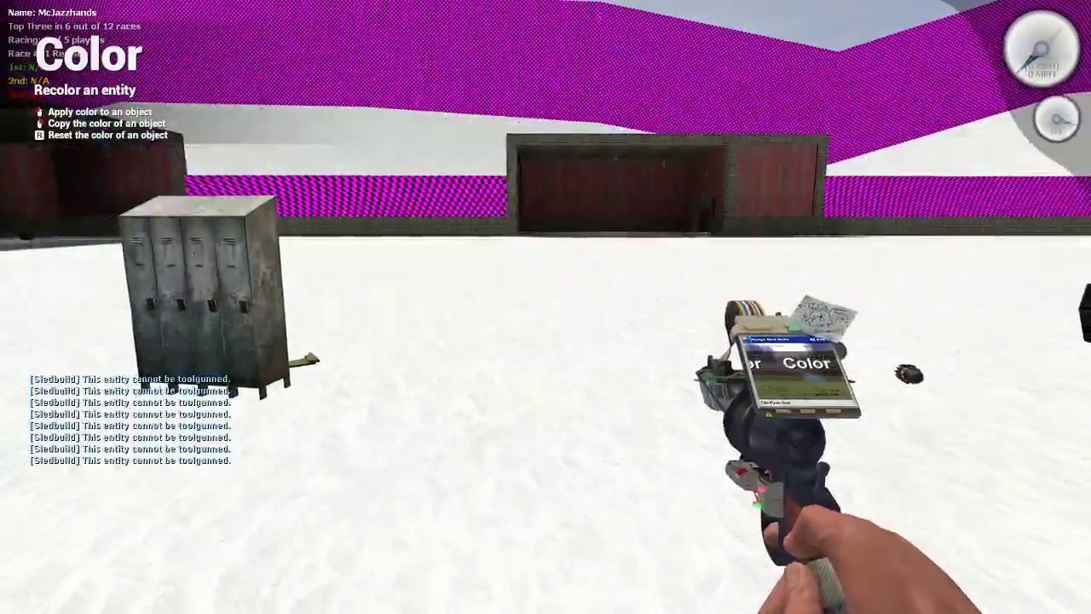
key(Escape)
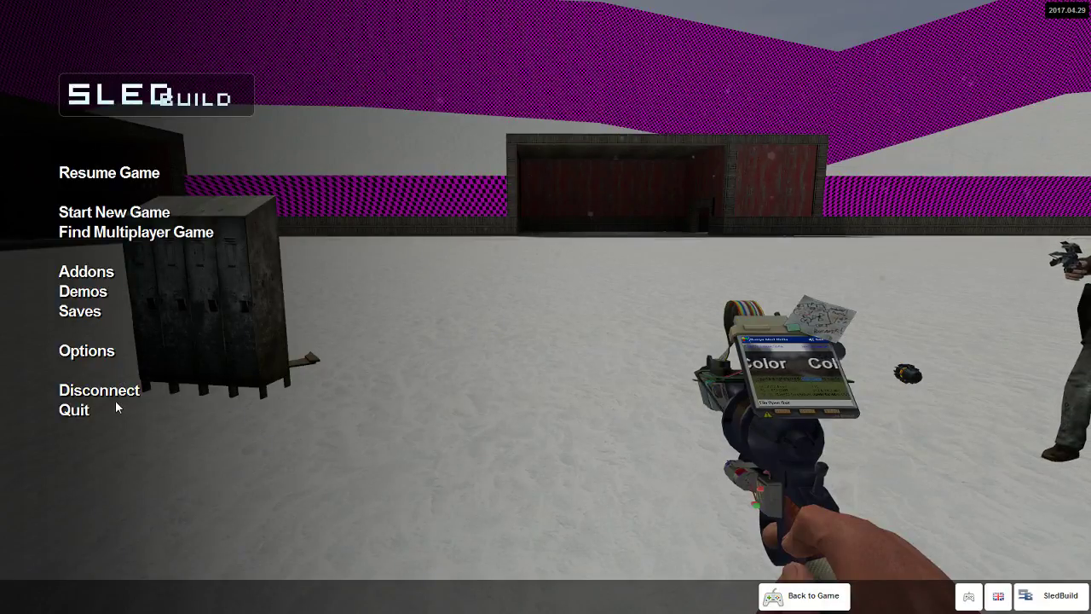
Choose Disconnect in the SledBuild pause menu to return to the main menu.
click(85, 391)
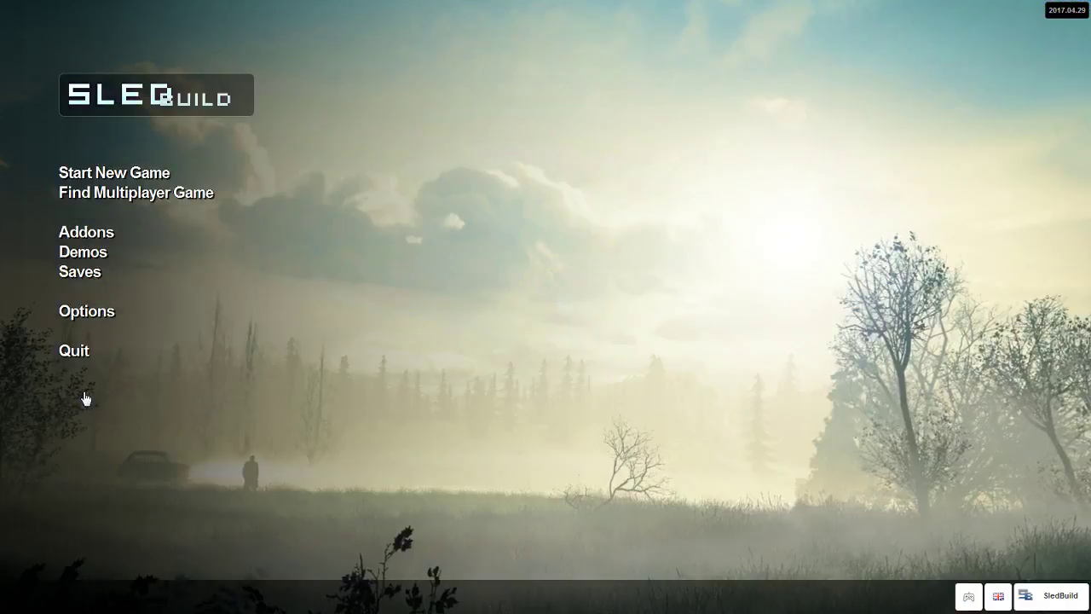